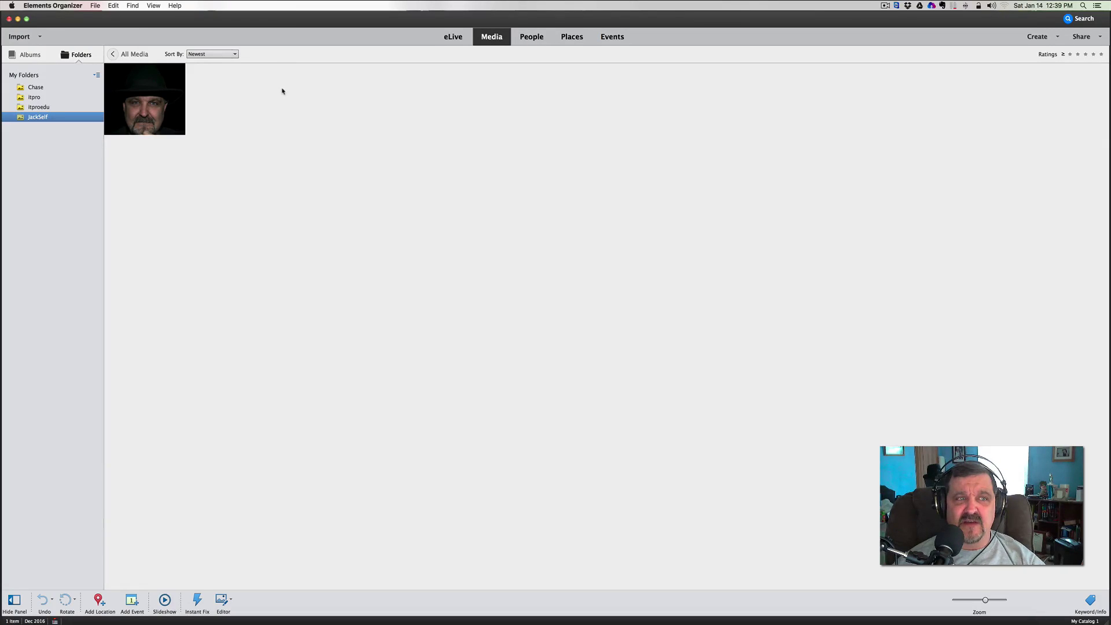
Open the Get Photos from Files and Folders dialog, center it, then cancel it
{"action": "left_click", "coordinate": [101, 7]}
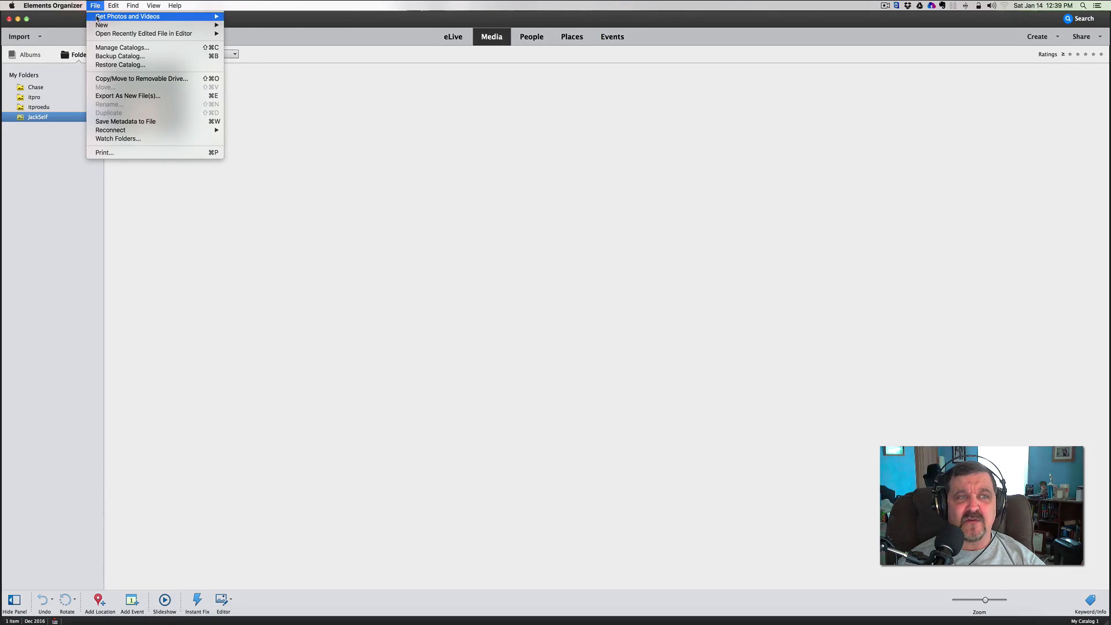
{"action": "mouse_move", "coordinate": [99, 17]}
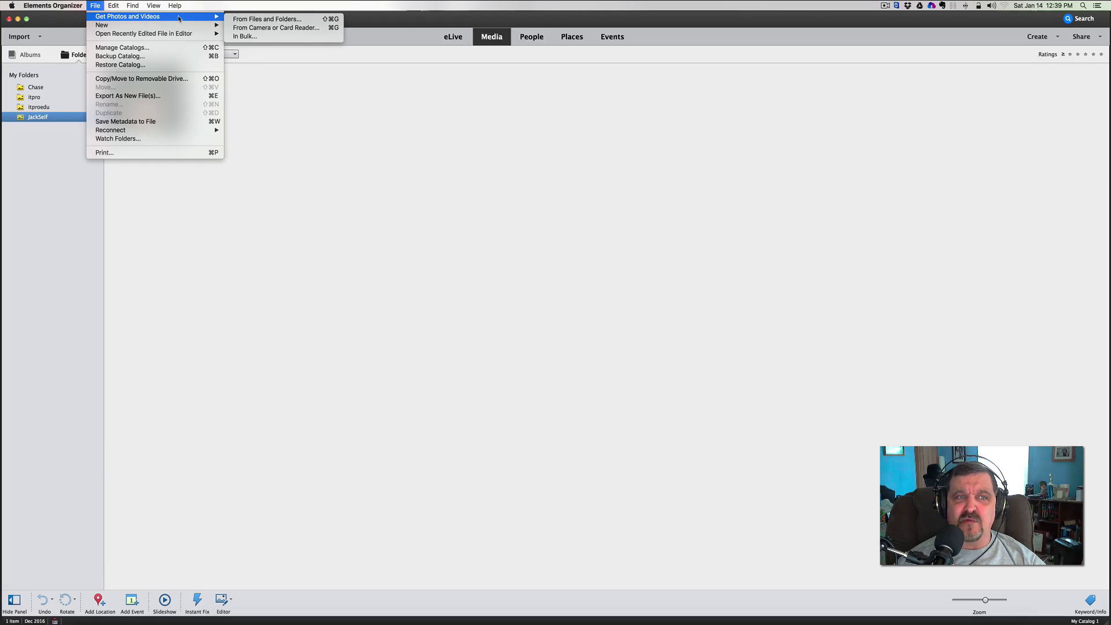
{"action": "left_click", "coordinate": [240, 21]}
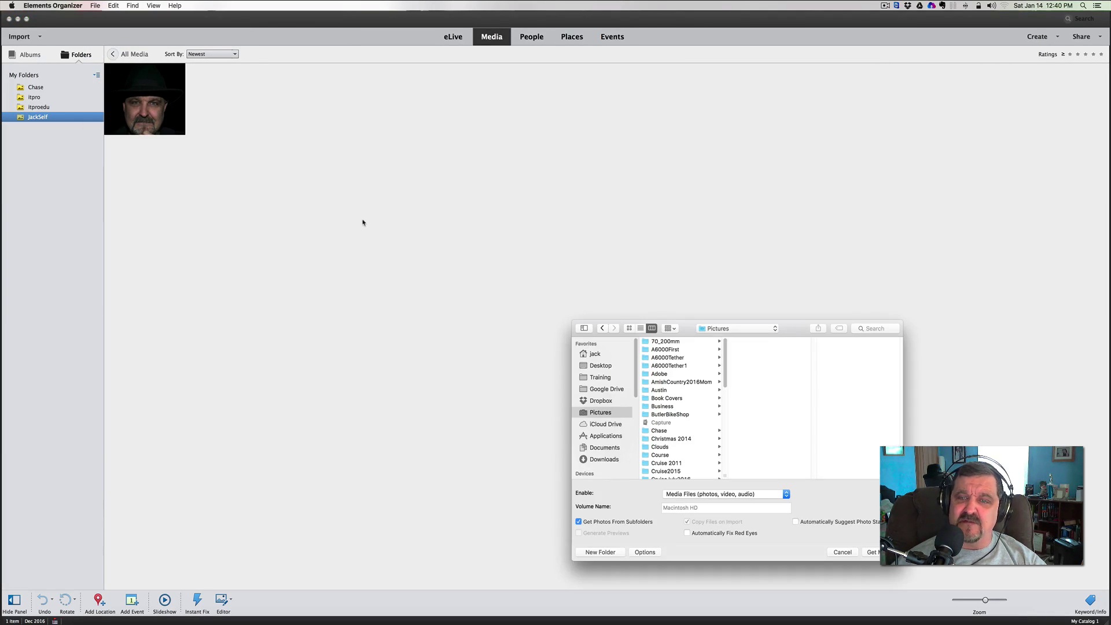
{"action": "left_click_drag", "start_coordinate": [790, 330], "coordinate": [600, 197]}
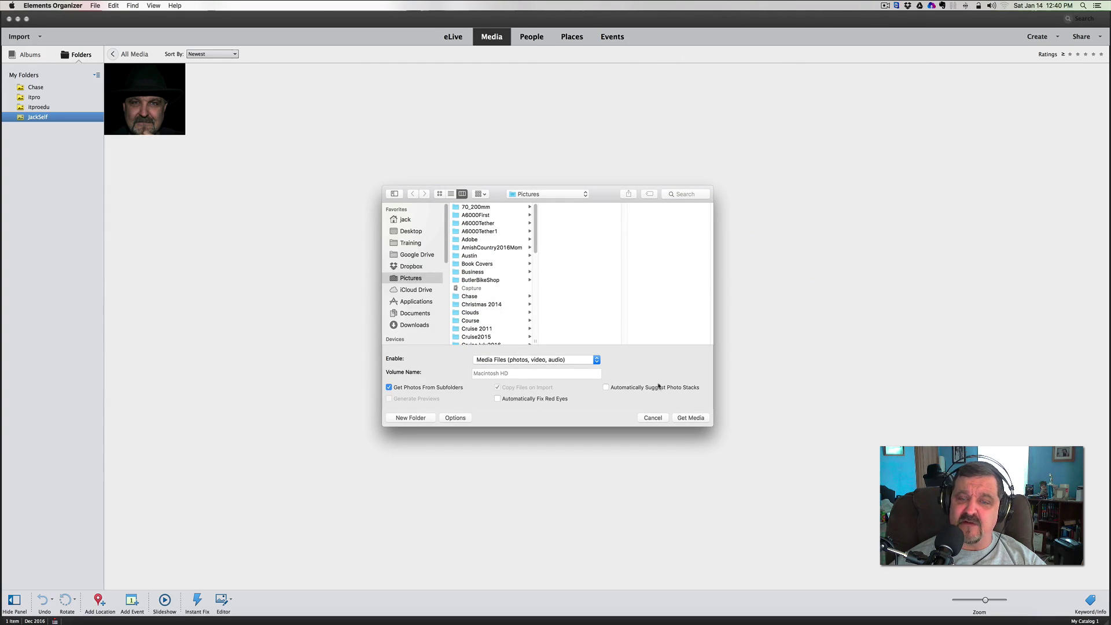
{"action": "left_click", "coordinate": [653, 418]}
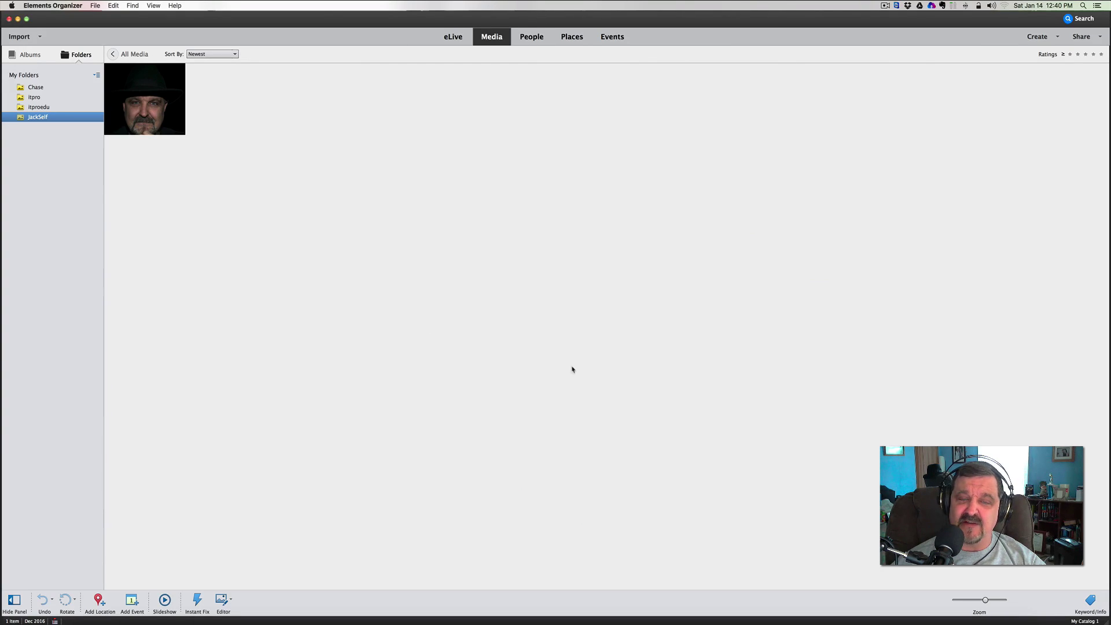
Reopen Get Photos from Files and Folders and browse into the Chase folder
{"action": "left_click", "coordinate": [94, 7]}
{"action": "mouse_move", "coordinate": [174, 17]}
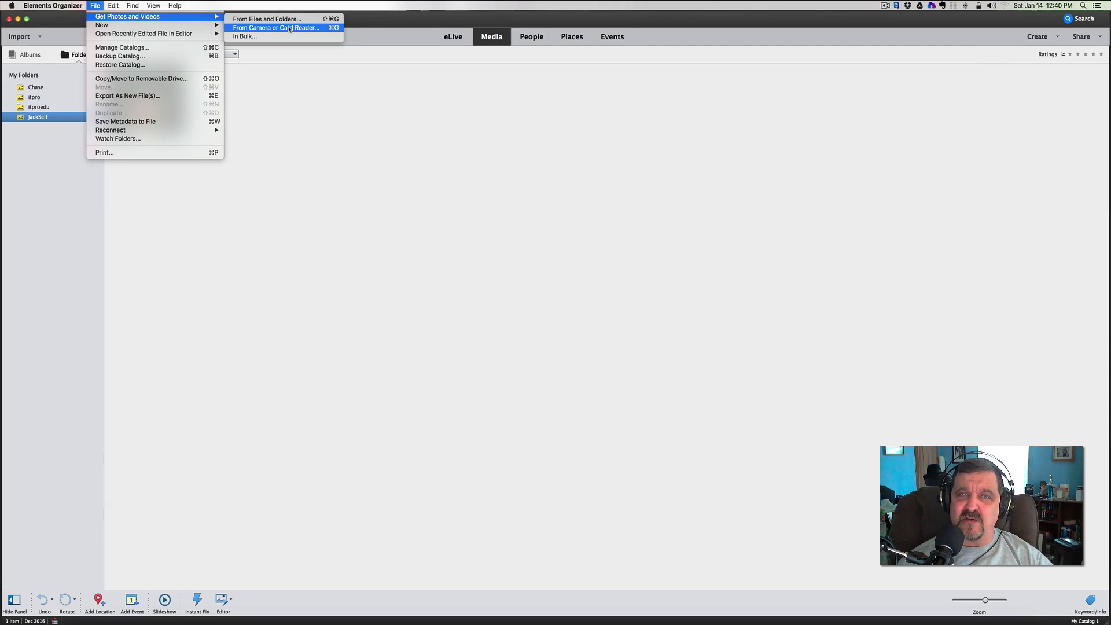
{"action": "left_click", "coordinate": [257, 20]}
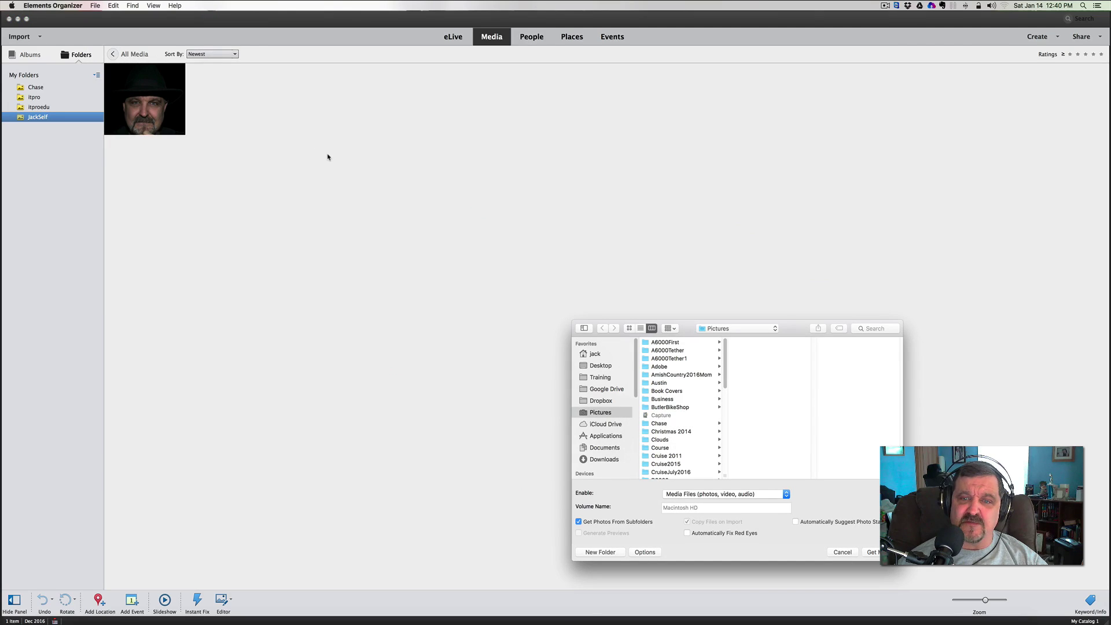
{"action": "left_click_drag", "start_coordinate": [790, 331], "coordinate": [585, 180]}
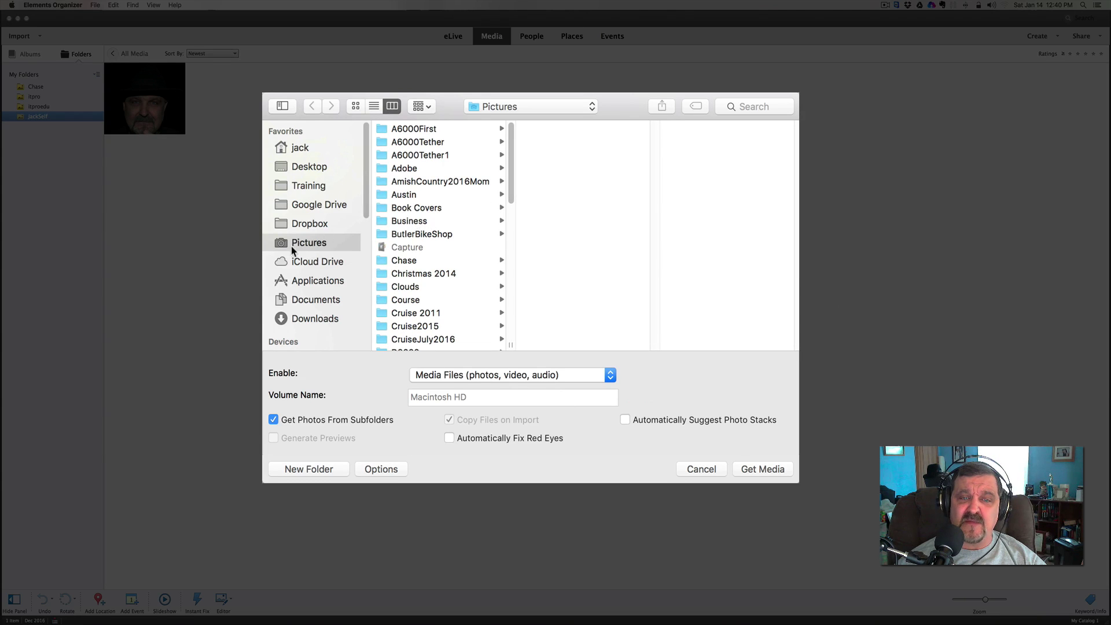
{"action": "left_click", "coordinate": [408, 263]}
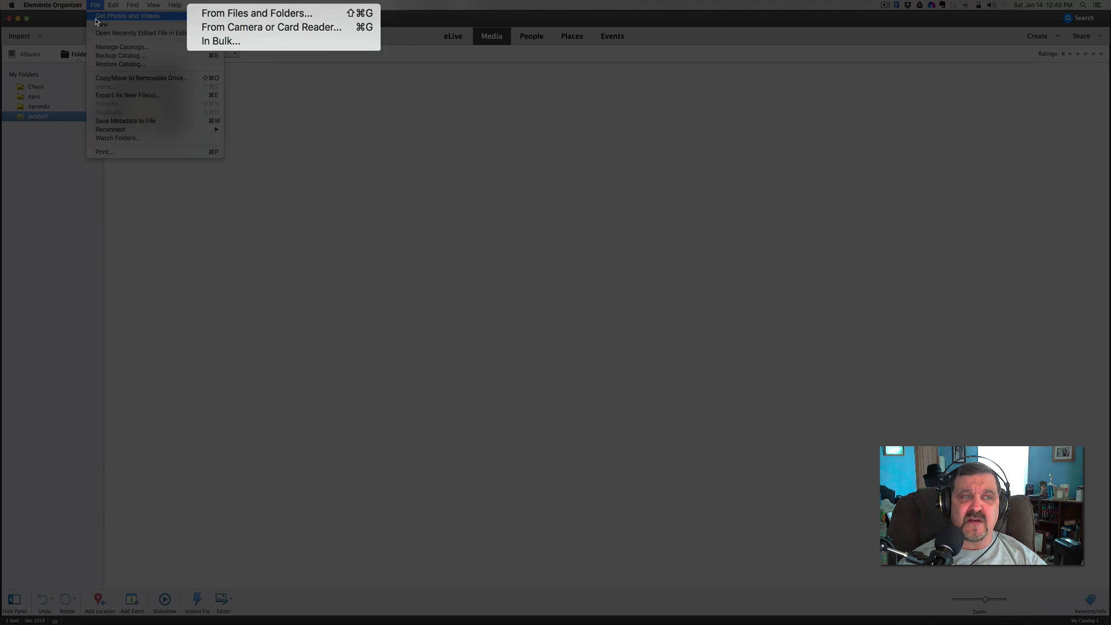
Import from Camera or Card Reader with Untitled#1 as the source (21 files, 1.30GB)
{"action": "left_click", "coordinate": [208, 28]}
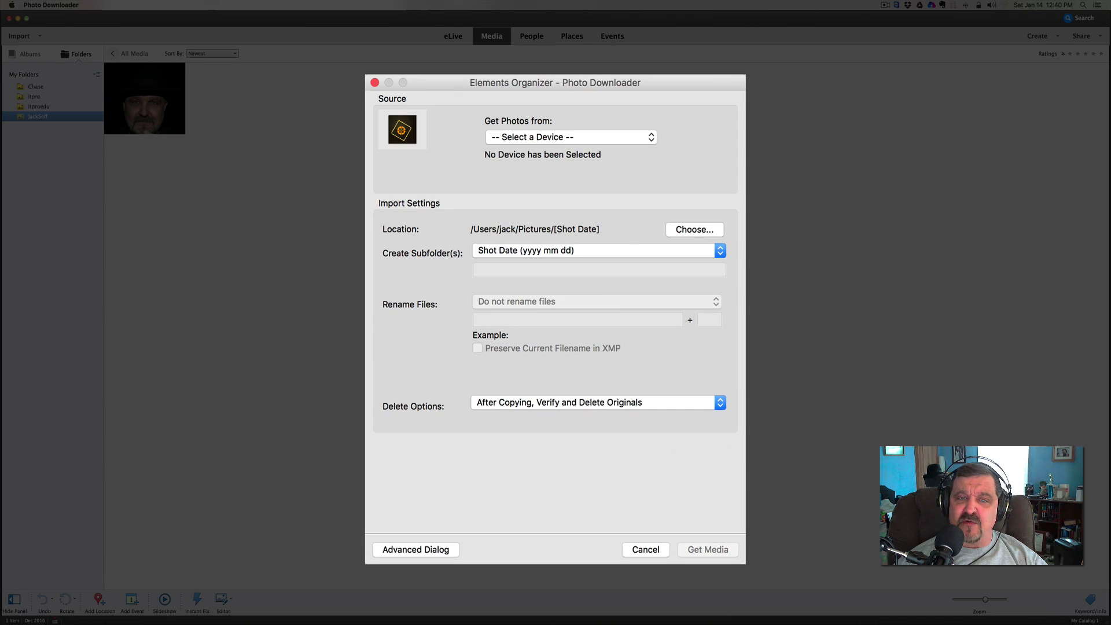
{"action": "left_click", "coordinate": [652, 137]}
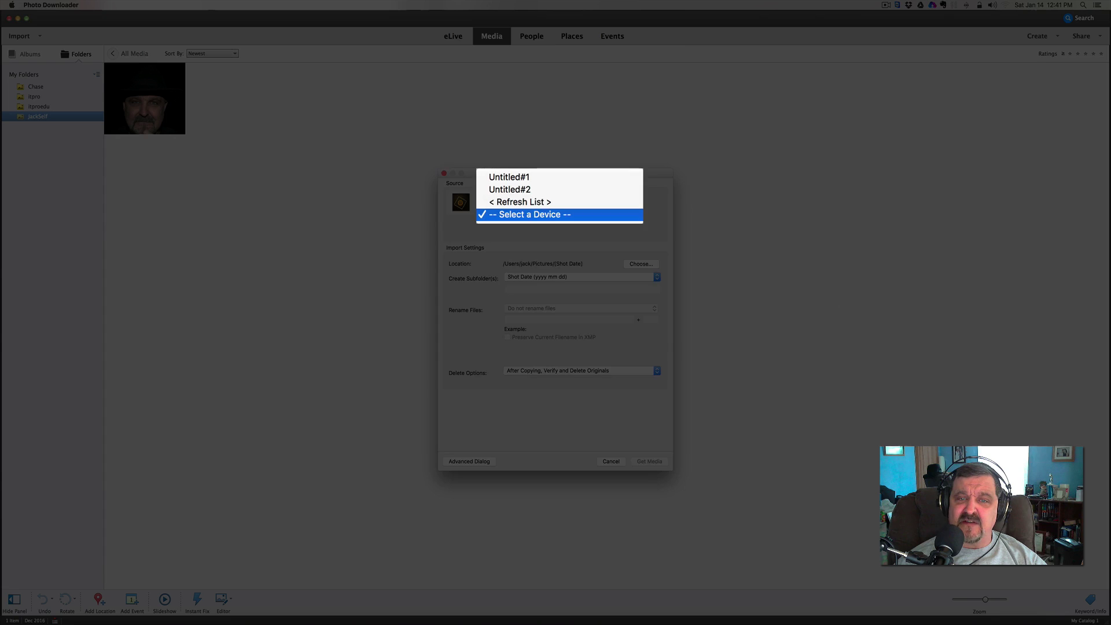
{"action": "left_click", "coordinate": [614, 177]}
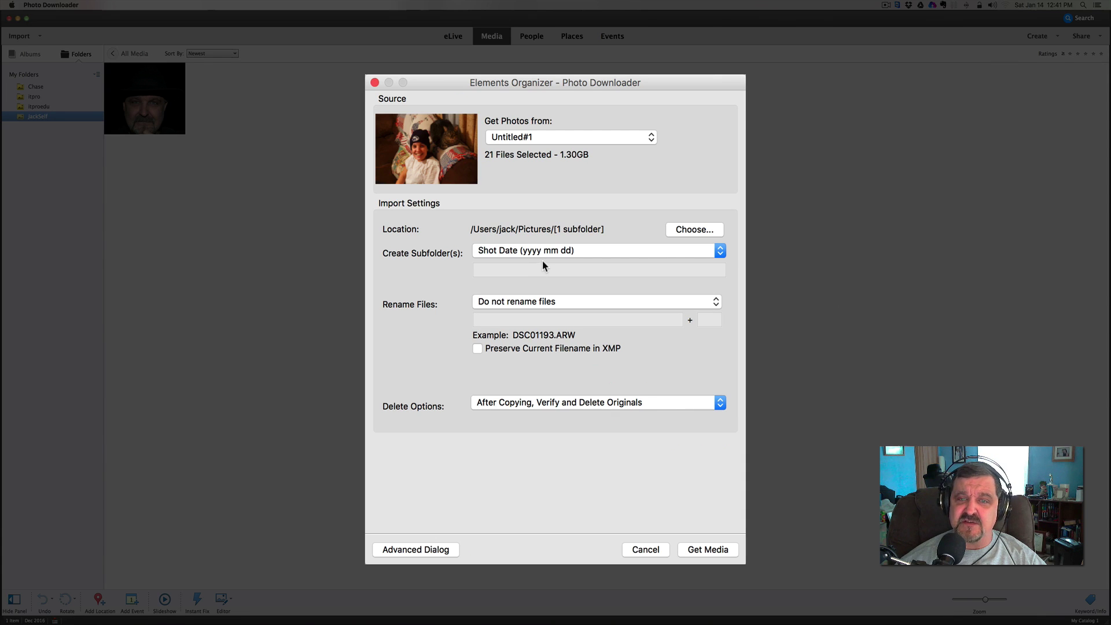
Set Create Subfolder(s) to Custom Name and name the subfolder 'Christmas 2016'
{"action": "left_click", "coordinate": [721, 250]}
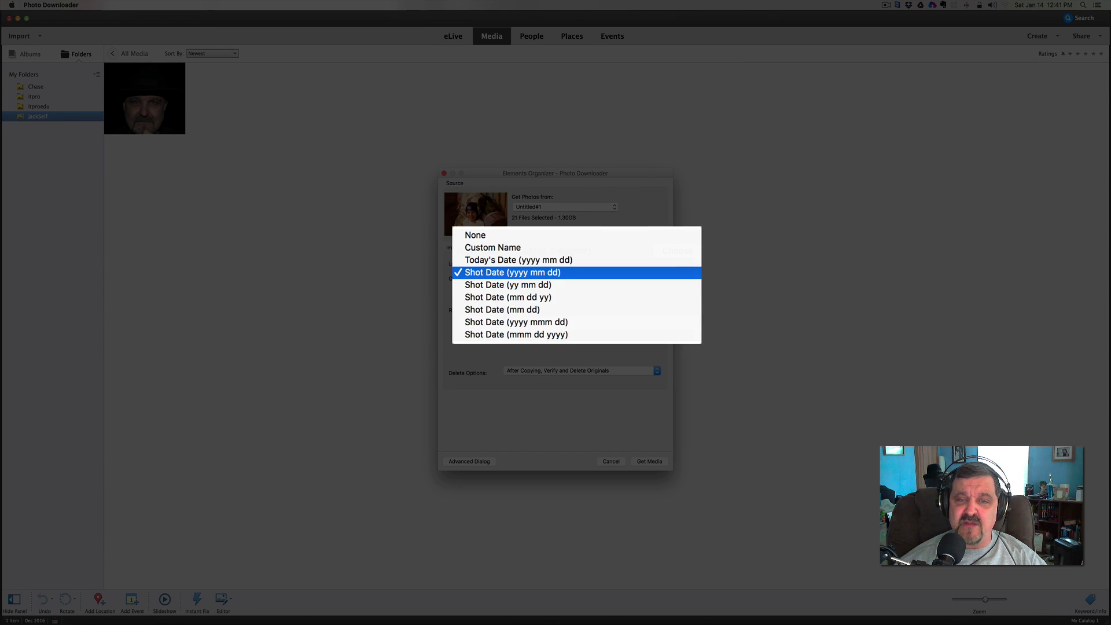
{"action": "left_click", "coordinate": [567, 247]}
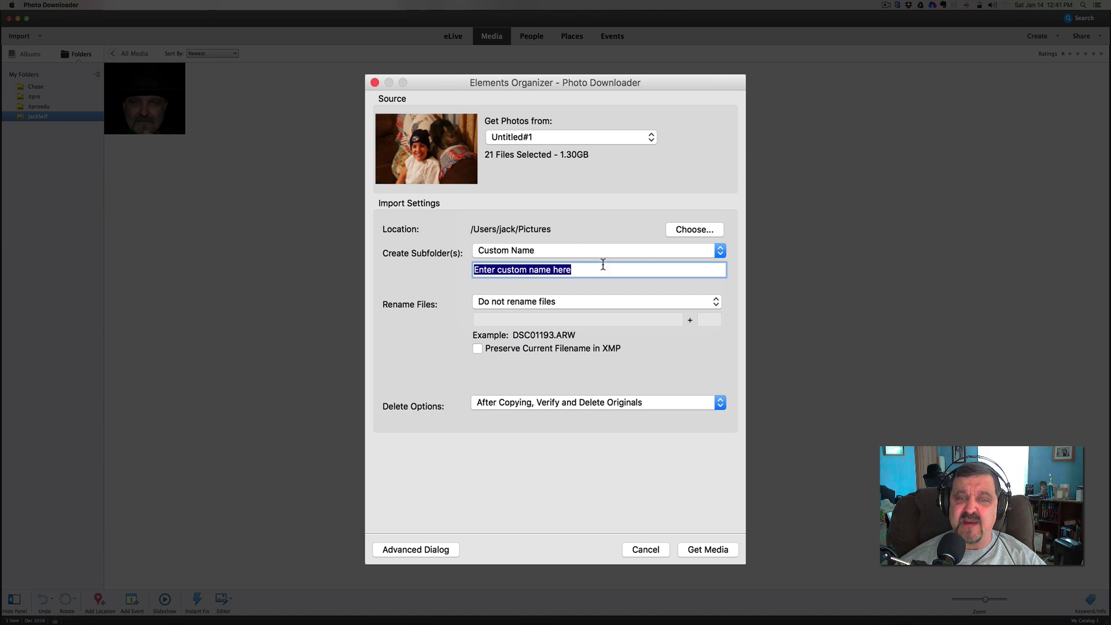
{"action": "left_click", "coordinate": [545, 250]}
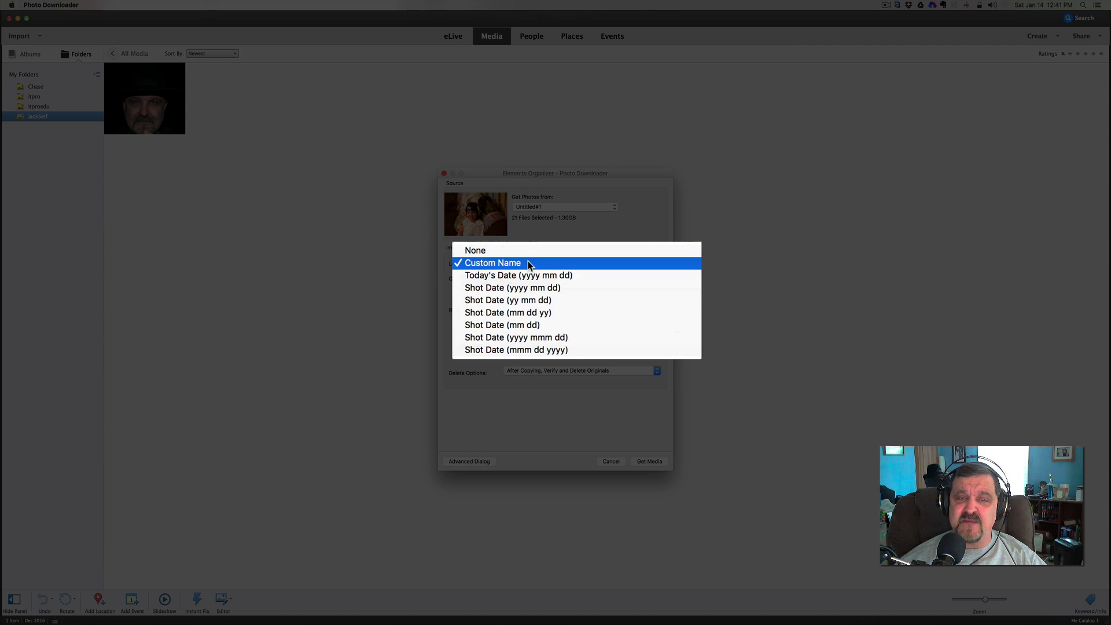
{"action": "left_click", "coordinate": [530, 263]}
{"action": "left_click_drag", "start_coordinate": [581, 268], "coordinate": [465, 266]}
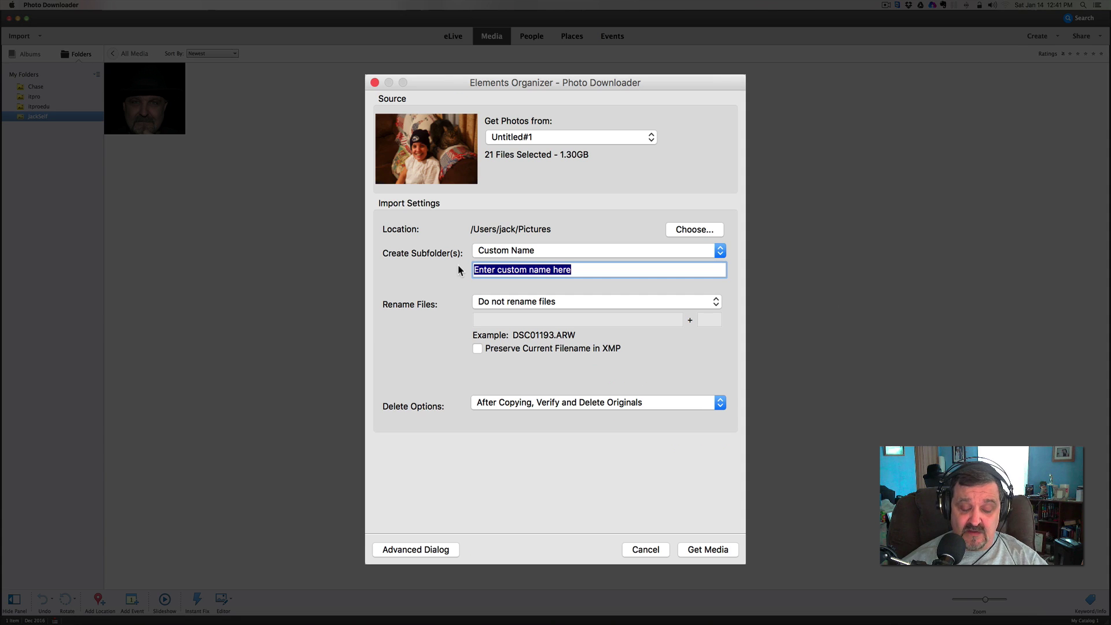
{"action": "type", "text": "Chro"}
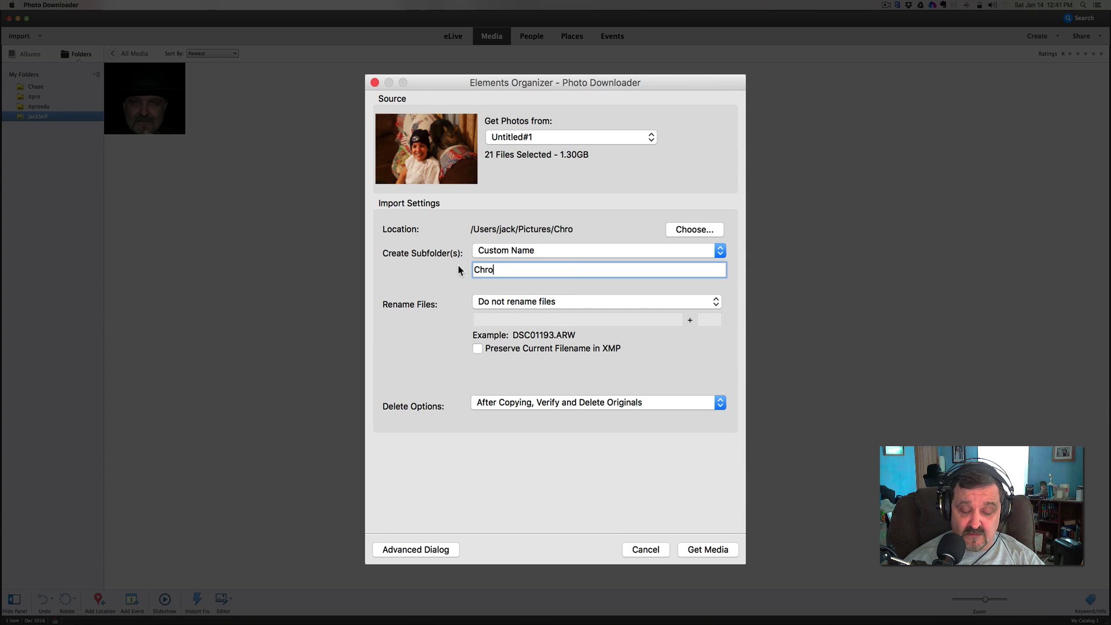
{"action": "key", "text": "BackSpace"}
{"action": "type", "text": "istmas"}
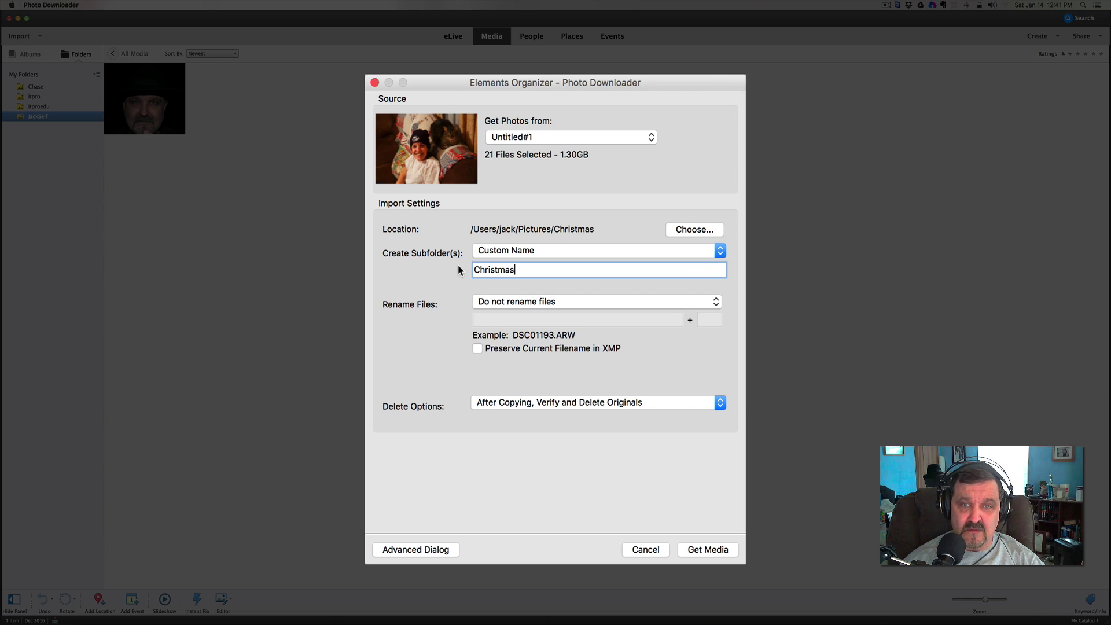
{"action": "type", "text": " 2016"}
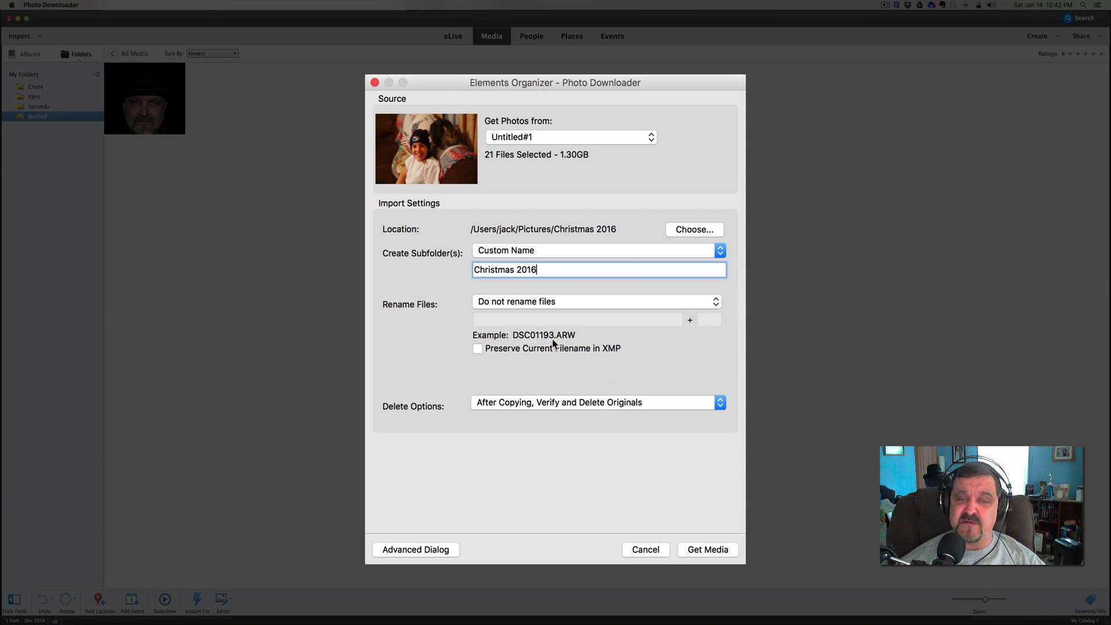
Set Rename Files to Custom Name with 'Christmas2016' as the base file name
{"action": "left_click", "coordinate": [714, 305]}
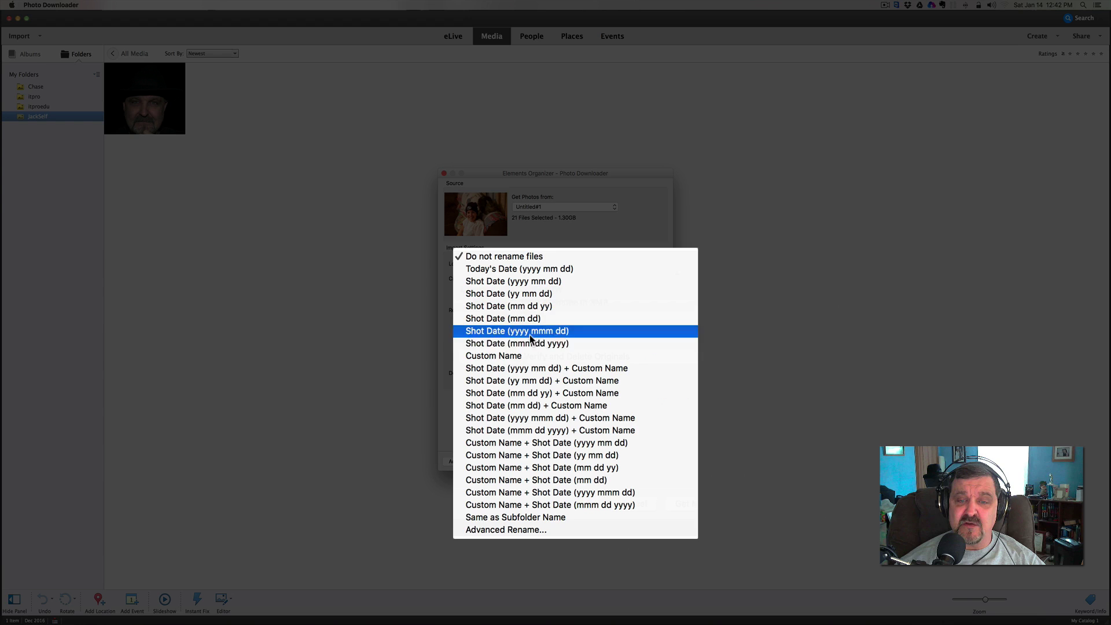
{"action": "left_click", "coordinate": [517, 356]}
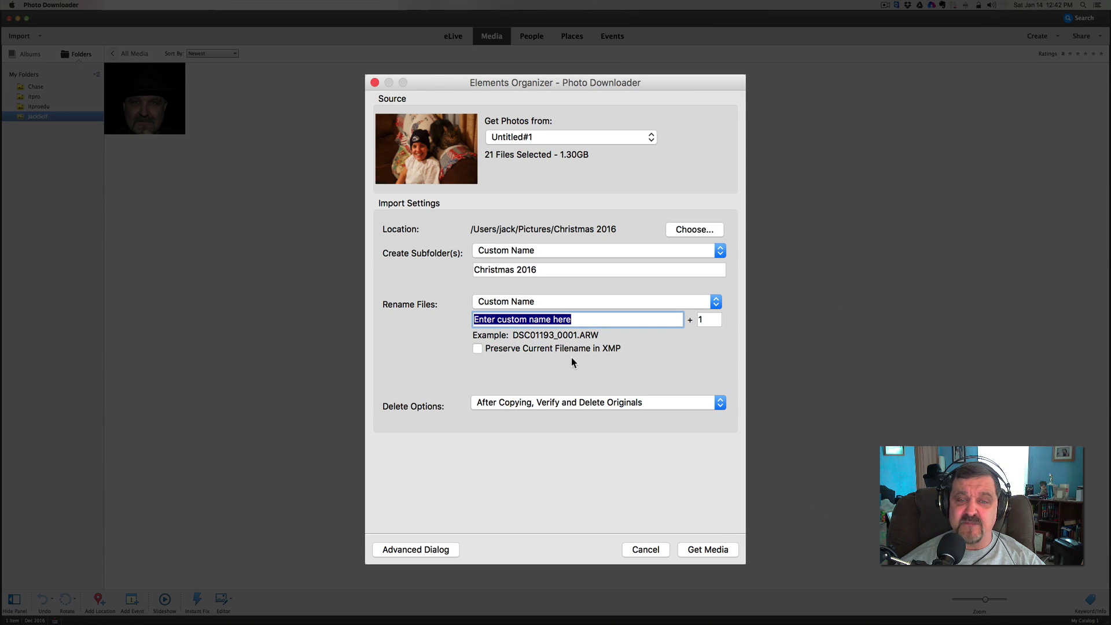
{"action": "type", "text": "C"}
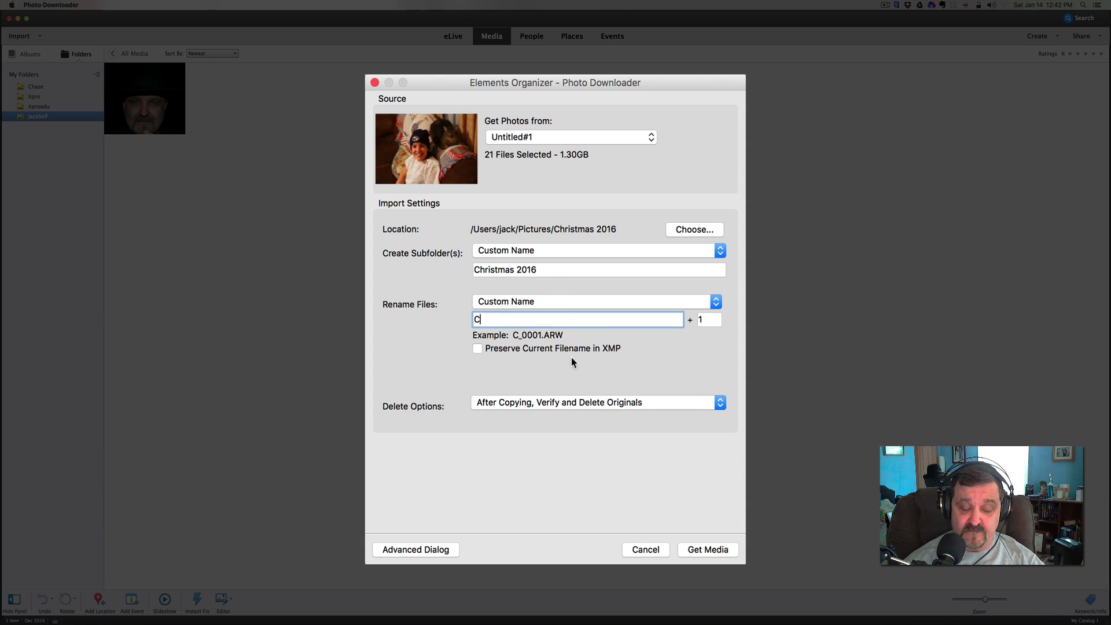
{"action": "type", "text": "hristmas"}
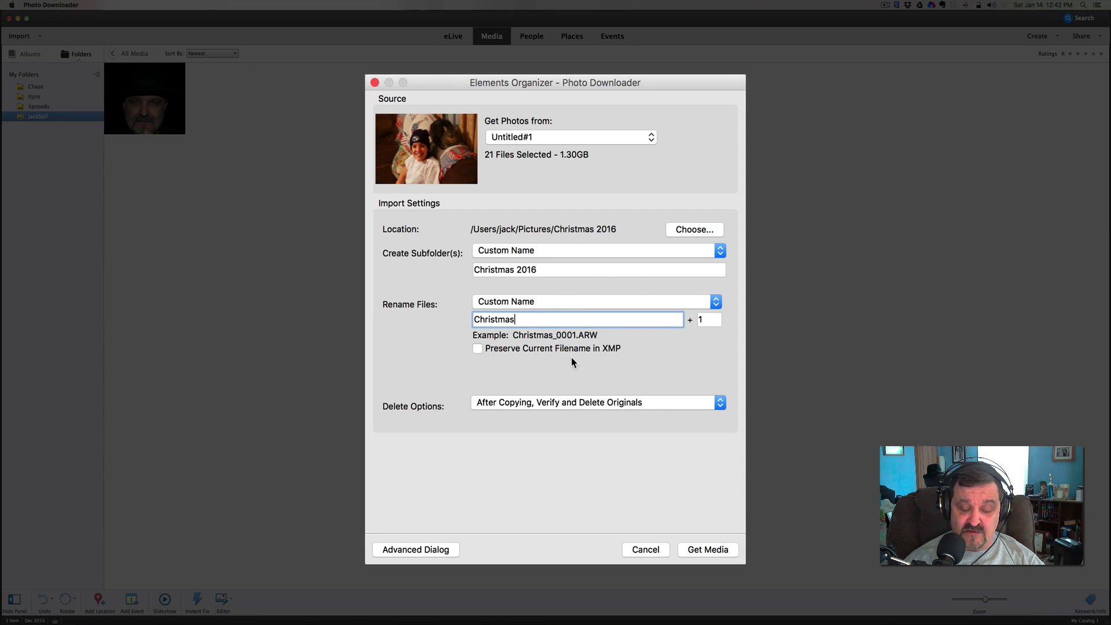
{"action": "type", "text": "2016"}
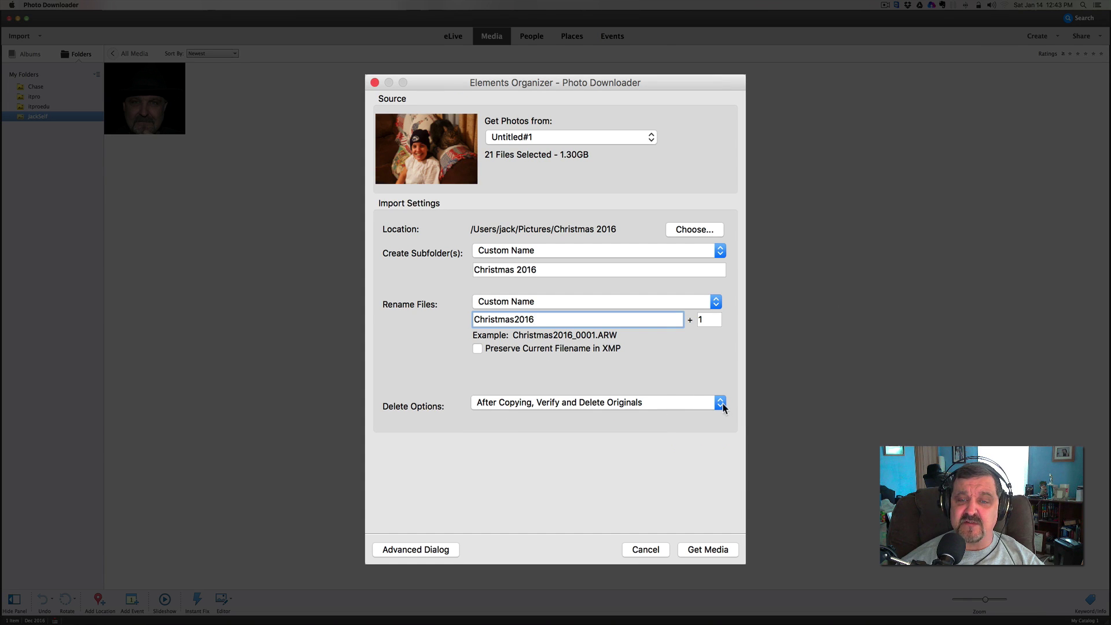
Choose 'After Copying, Do Not Delete Originals' and switch to the Advanced Dialog
{"action": "left_click", "coordinate": [694, 403]}
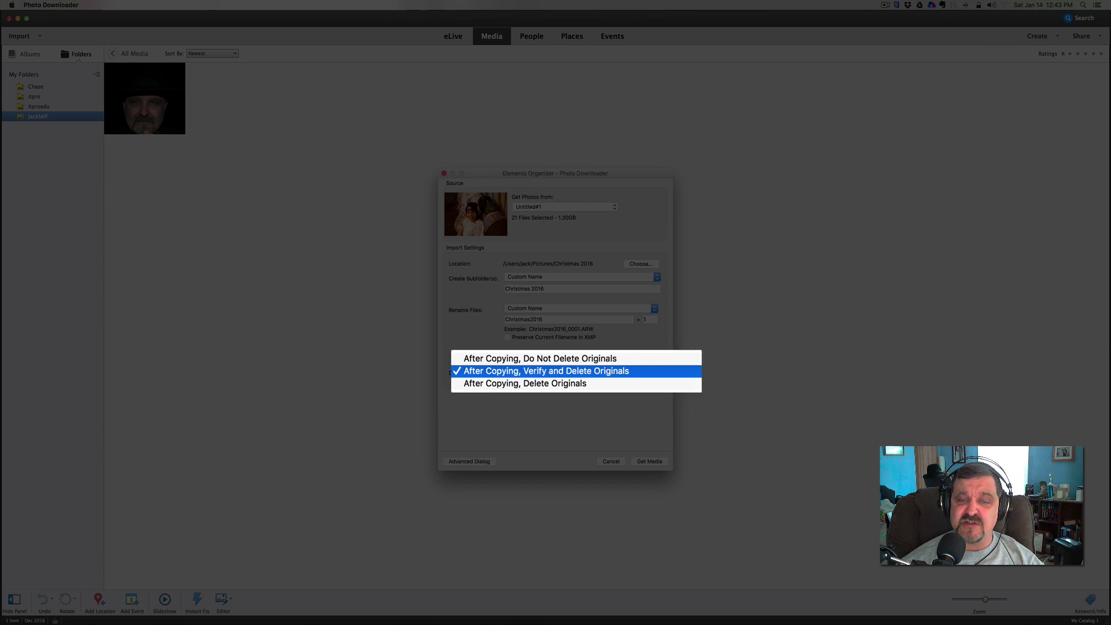
{"action": "left_click", "coordinate": [511, 359]}
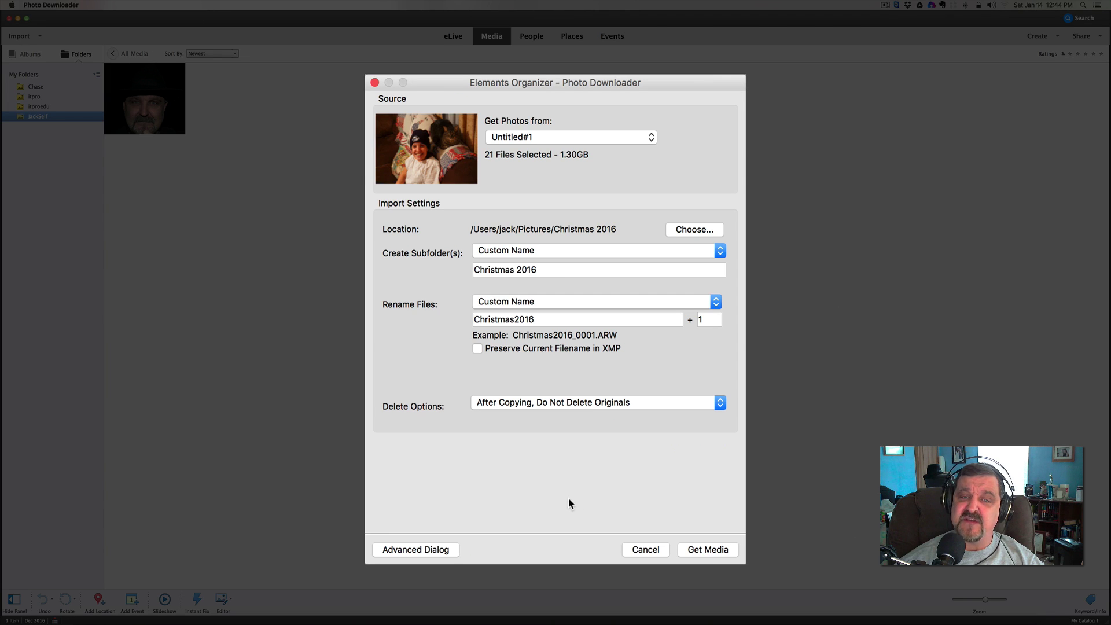
{"action": "left_click", "coordinate": [418, 550]}
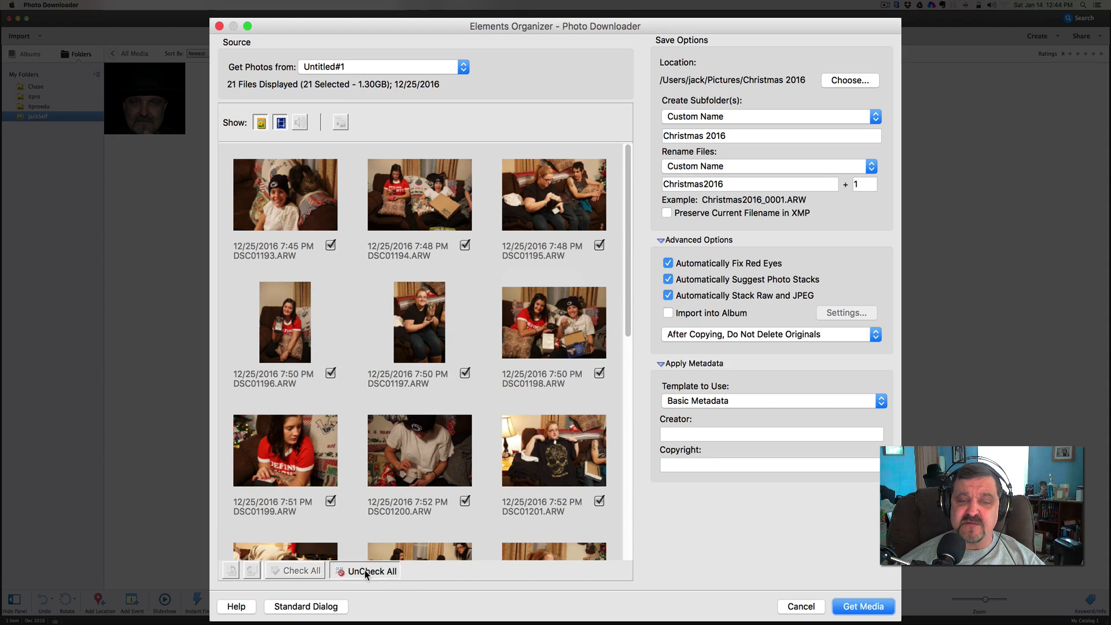
Uncheck all, tick DSC01196–DSC01198, re-check all 21 photos, and return to Standard Dialog
{"action": "left_click", "coordinate": [364, 572]}
{"action": "left_click", "coordinate": [465, 372]}
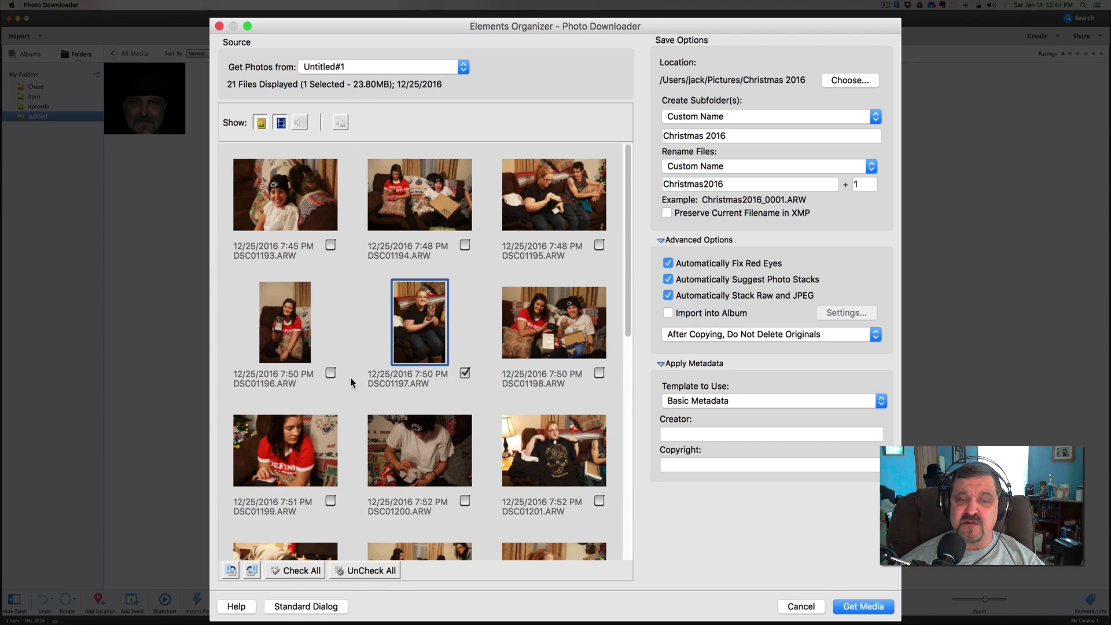
{"action": "left_click", "coordinate": [331, 373]}
{"action": "left_click", "coordinate": [599, 374]}
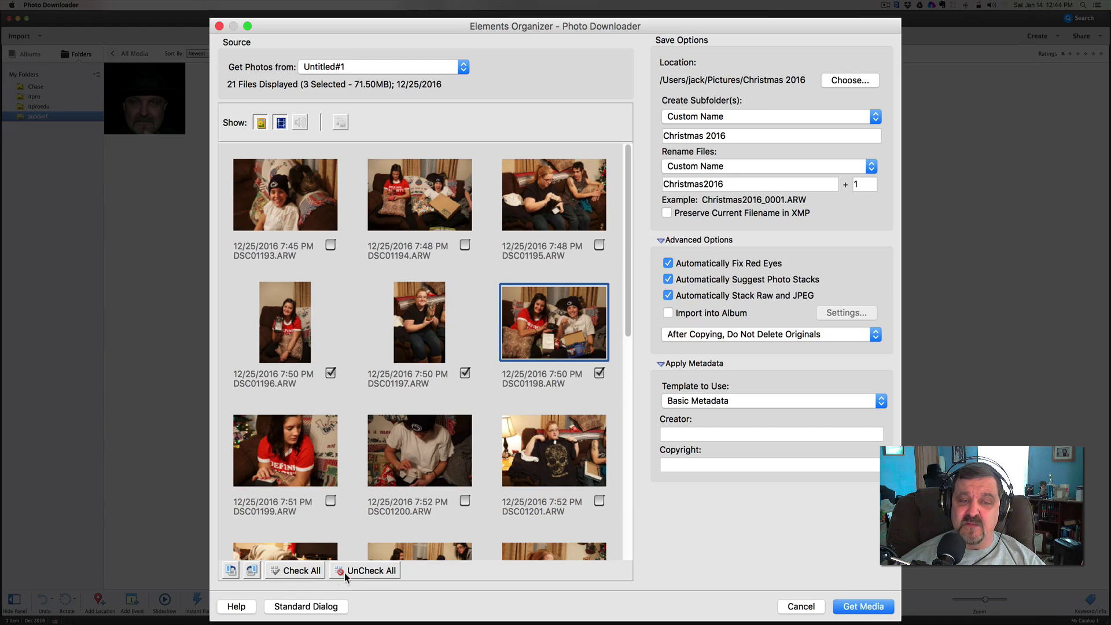
{"action": "left_click", "coordinate": [306, 571]}
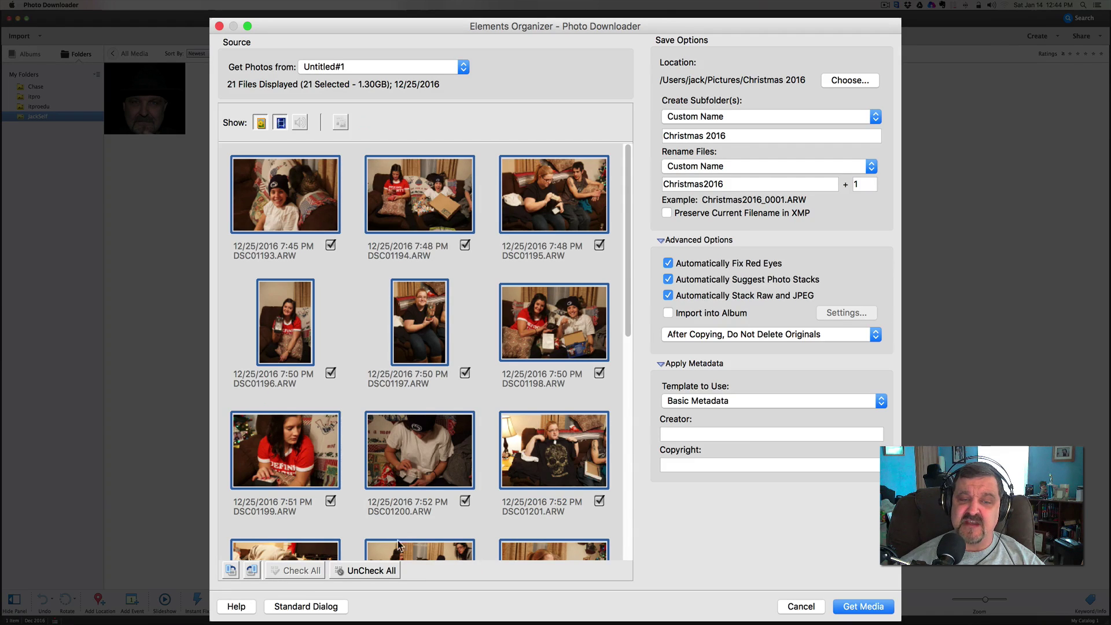
{"action": "left_click", "coordinate": [316, 607]}
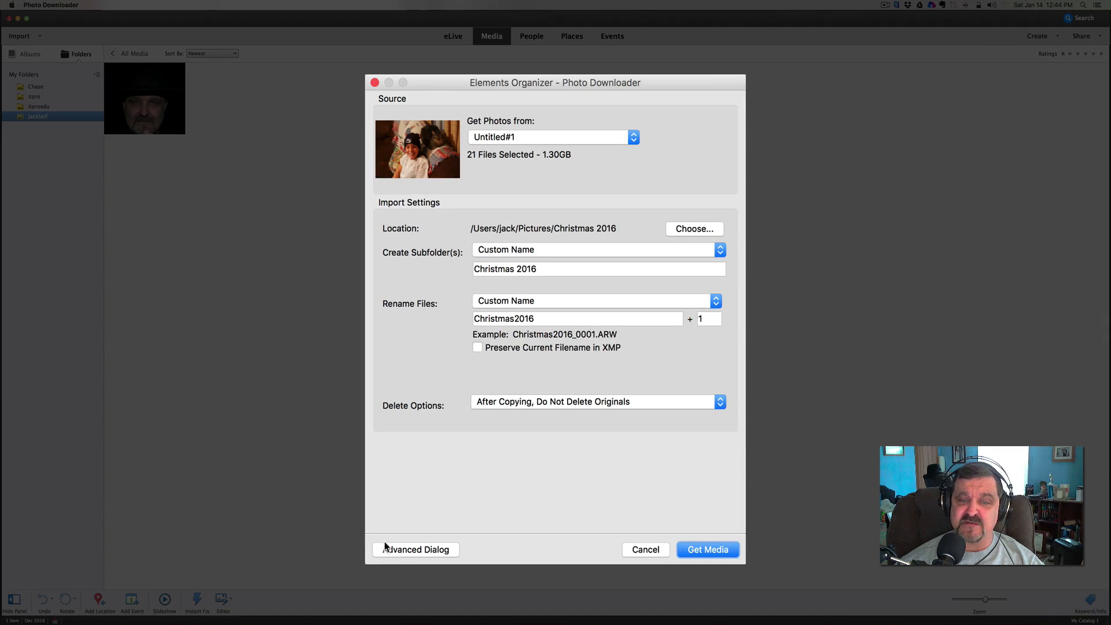
In the Advanced Dialog, turn off Automatically Fix Red Eyes and enable Import into Album
{"action": "left_click", "coordinate": [402, 551]}
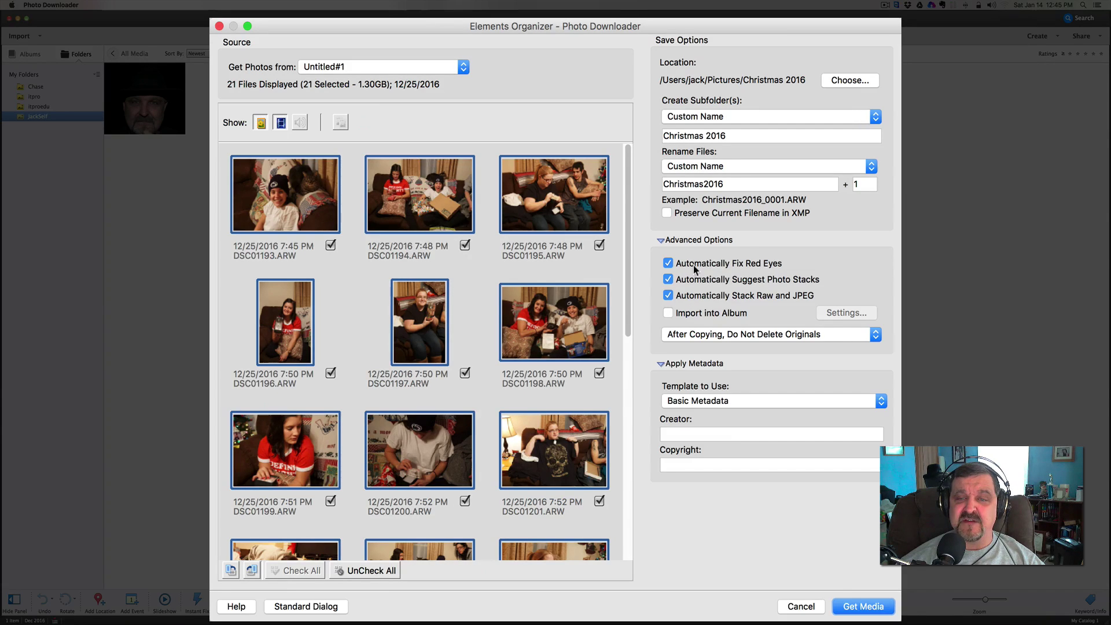
{"action": "left_click", "coordinate": [669, 265]}
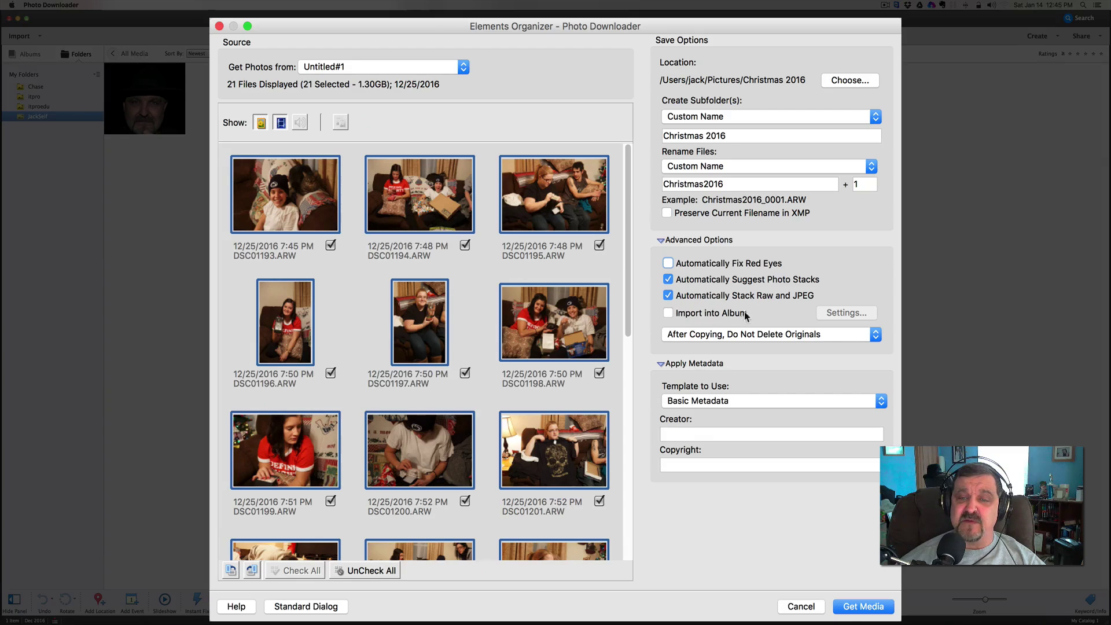
{"action": "left_click", "coordinate": [669, 314]}
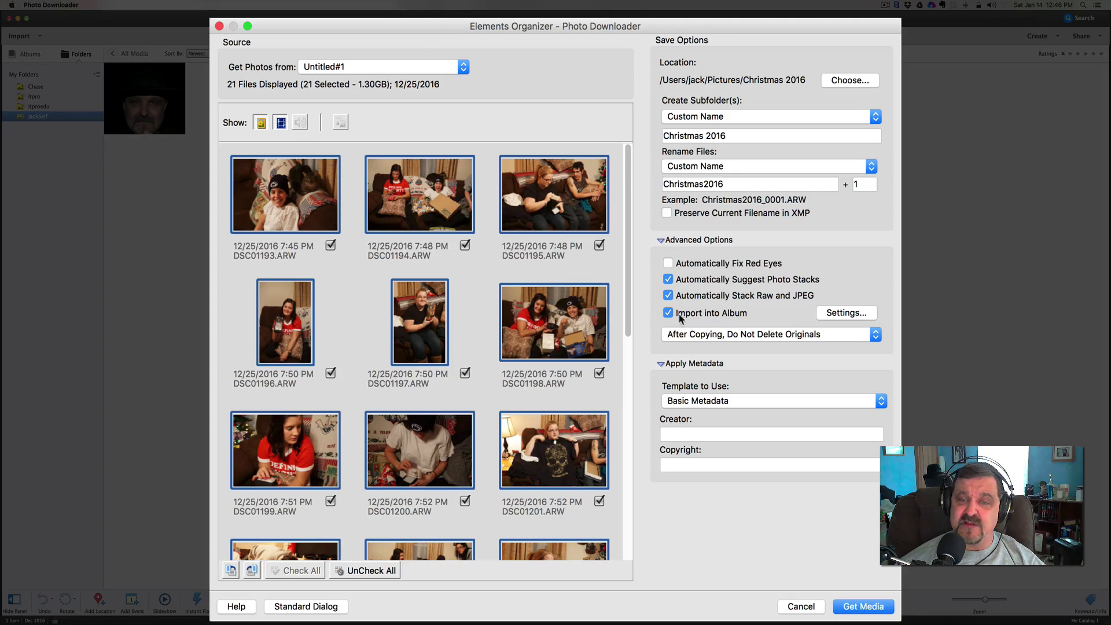
From the Import into Album settings, add a new album named 'Christmas 2016' under PSE Albums
{"action": "left_click", "coordinate": [845, 313]}
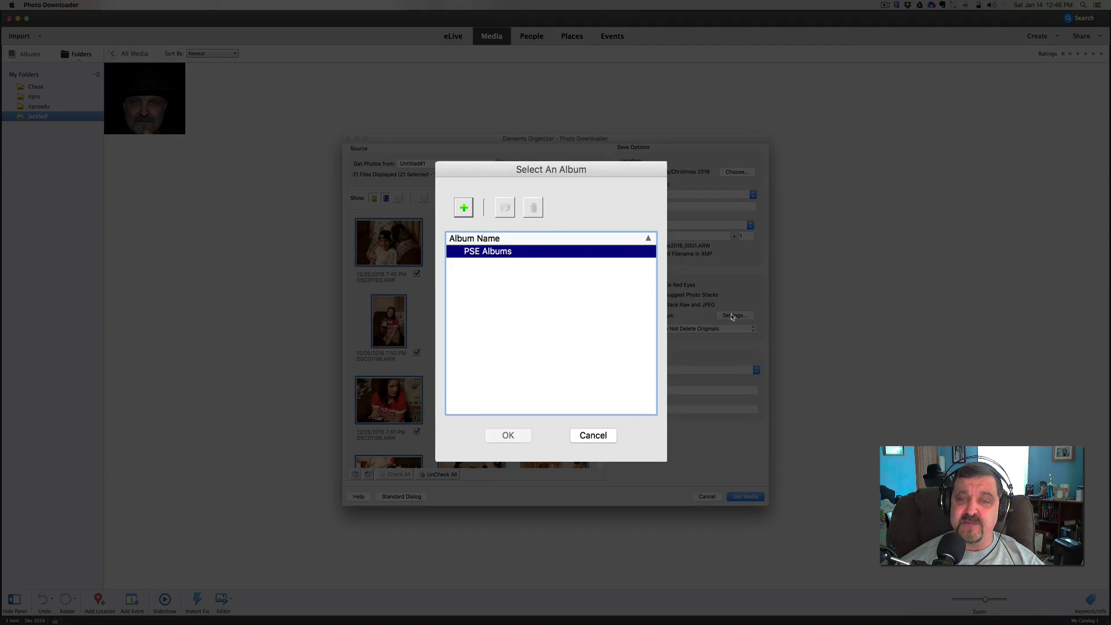
{"action": "left_click", "coordinate": [465, 211]}
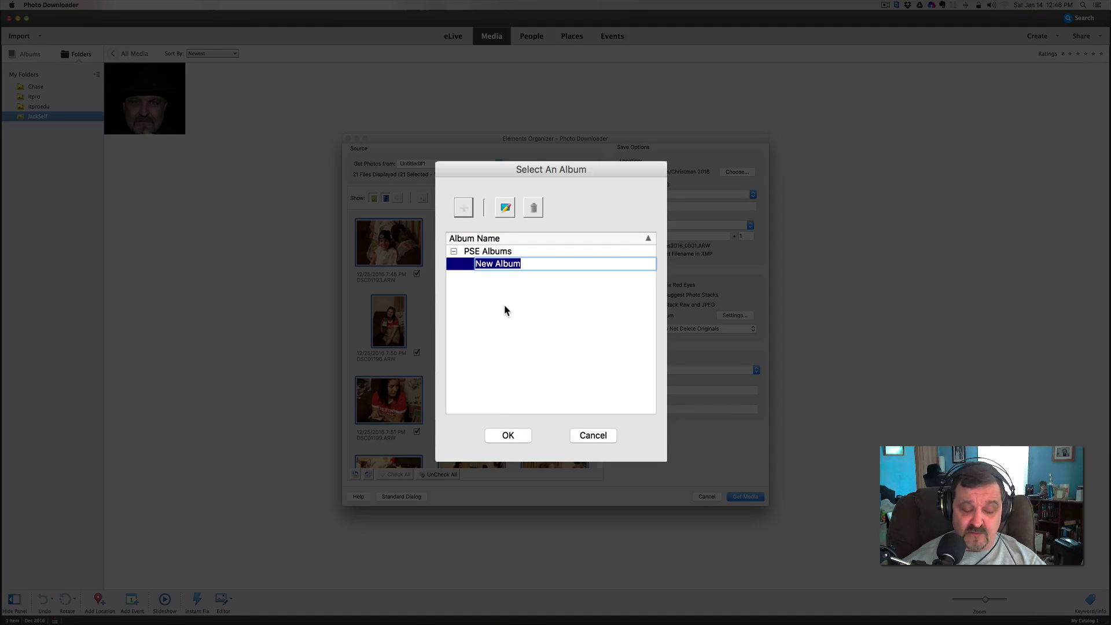
{"action": "type", "text": "Christmas"}
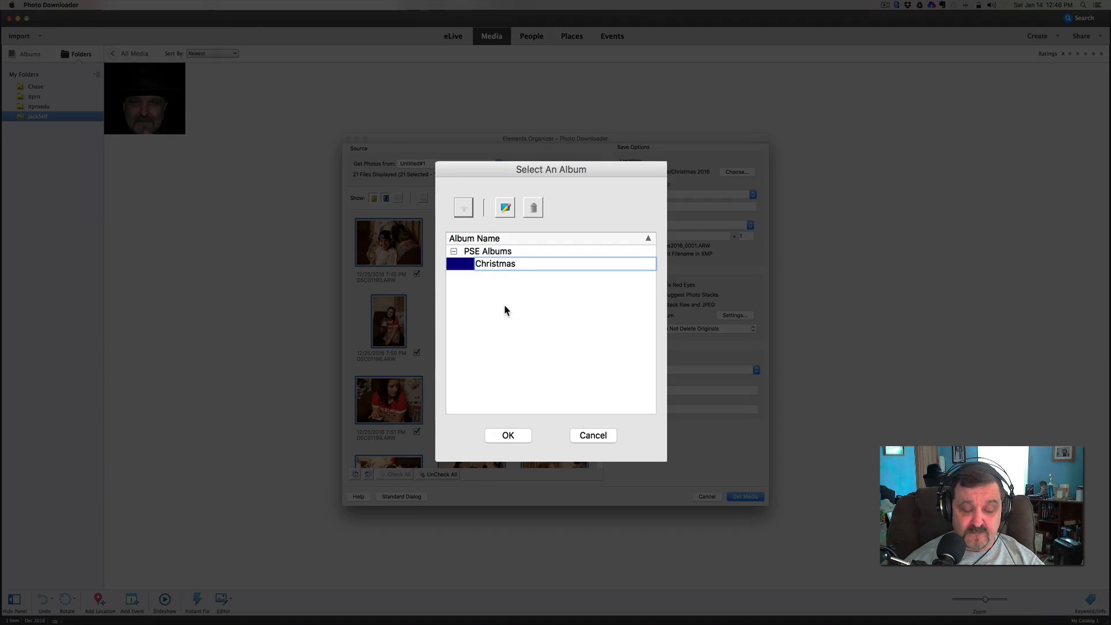
{"action": "type", "text": " 2016"}
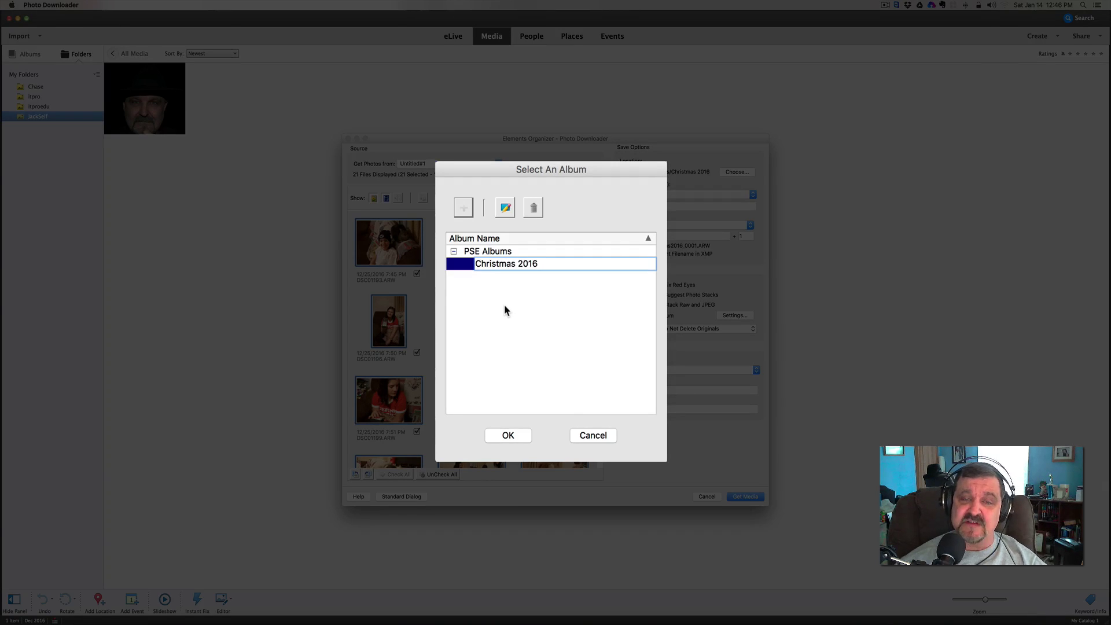
Confirm the Christmas 2016 album, then select the Copyright and Creator metadata fields
{"action": "left_click", "coordinate": [509, 435]}
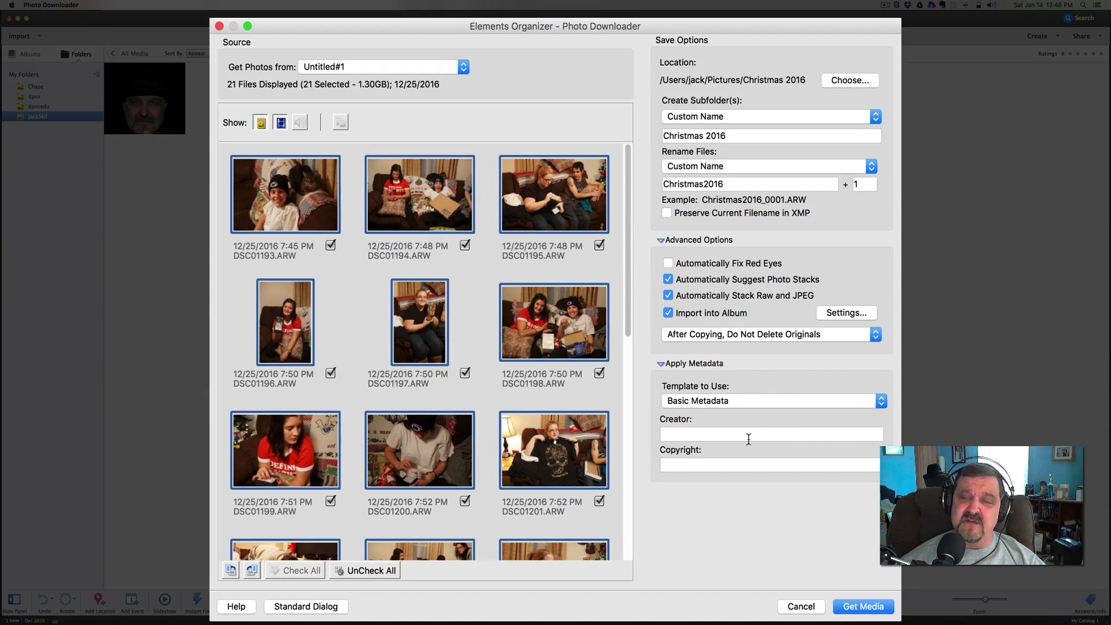
{"action": "left_click", "coordinate": [709, 464]}
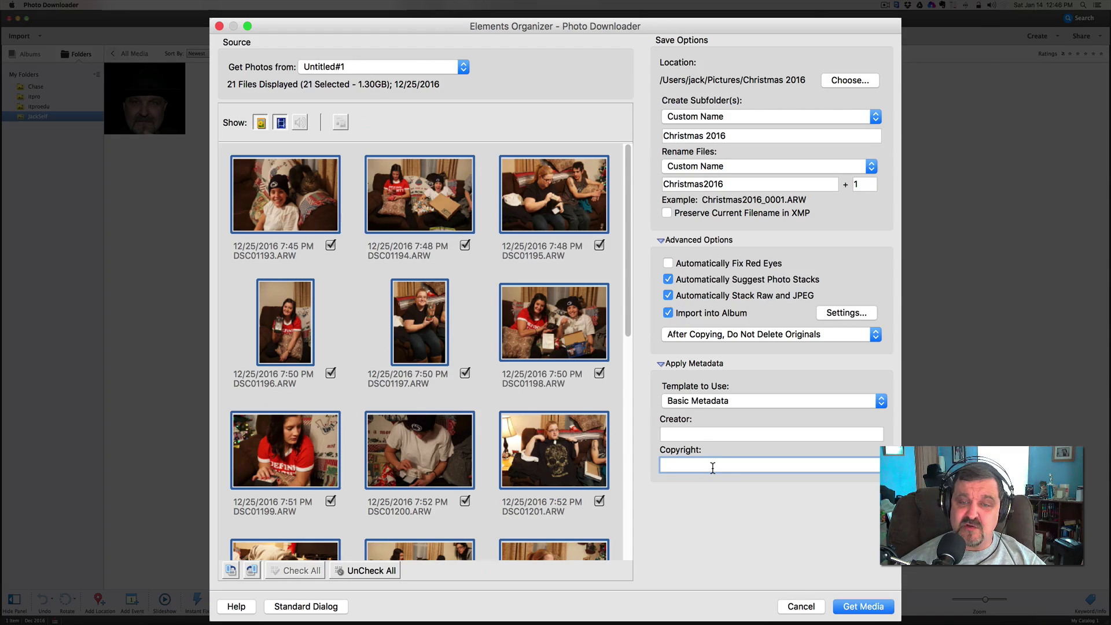
{"action": "left_click", "coordinate": [697, 434]}
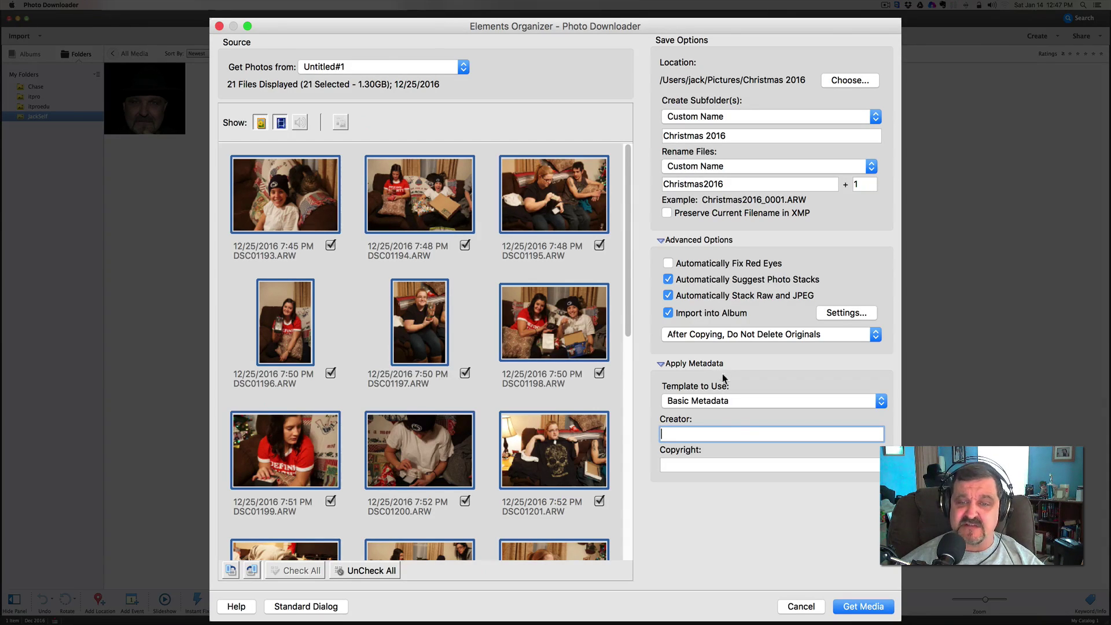
Enter the creator's name and a copyright notice beginning with '(c)' in the metadata fields
{"action": "type", "text": "Jack"}
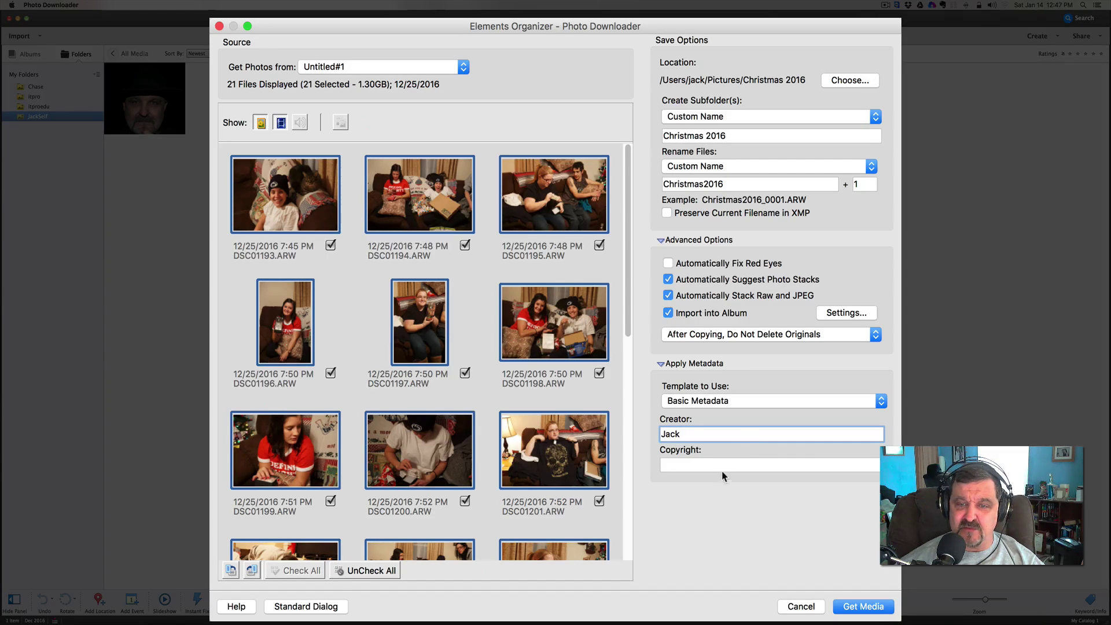
{"action": "left_click", "coordinate": [727, 466]}
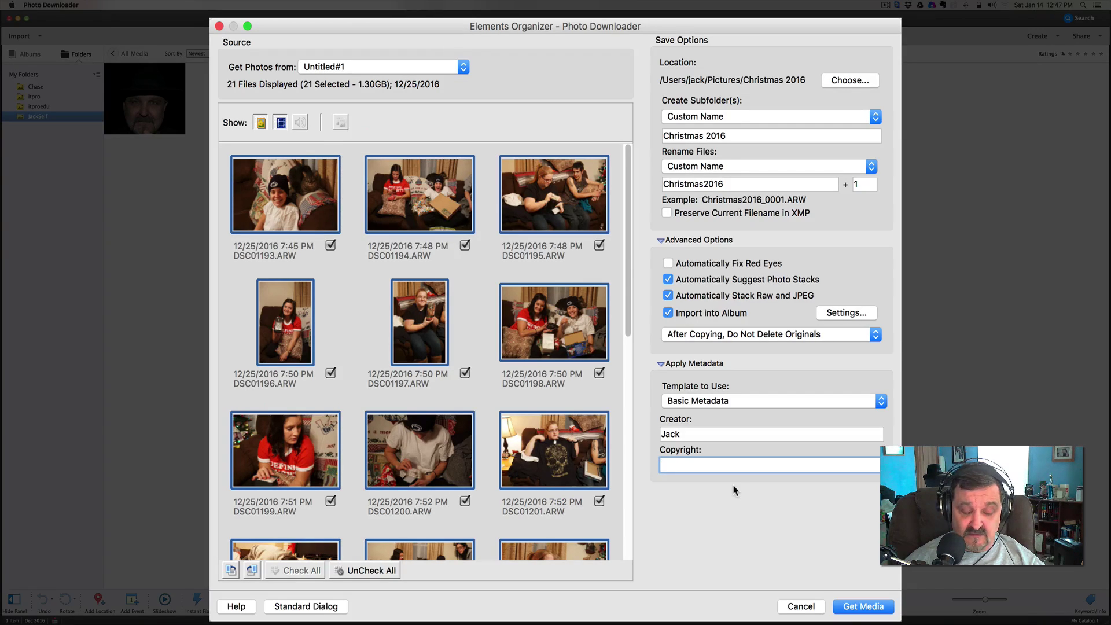
{"action": "type", "text": "Ô"}
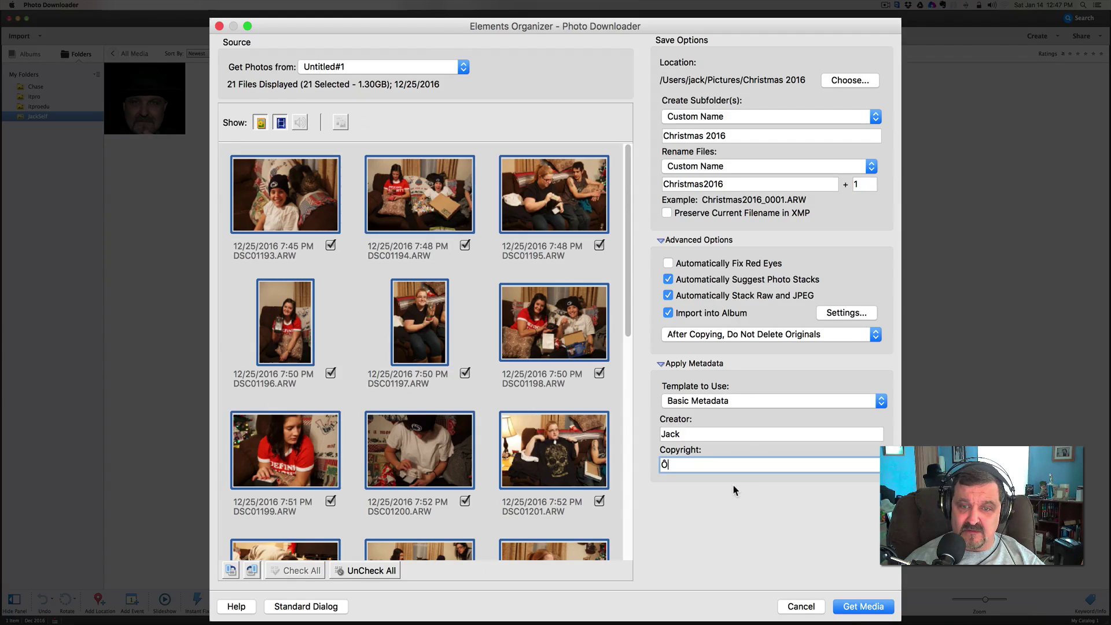
{"action": "key", "text": "BackSpace"}
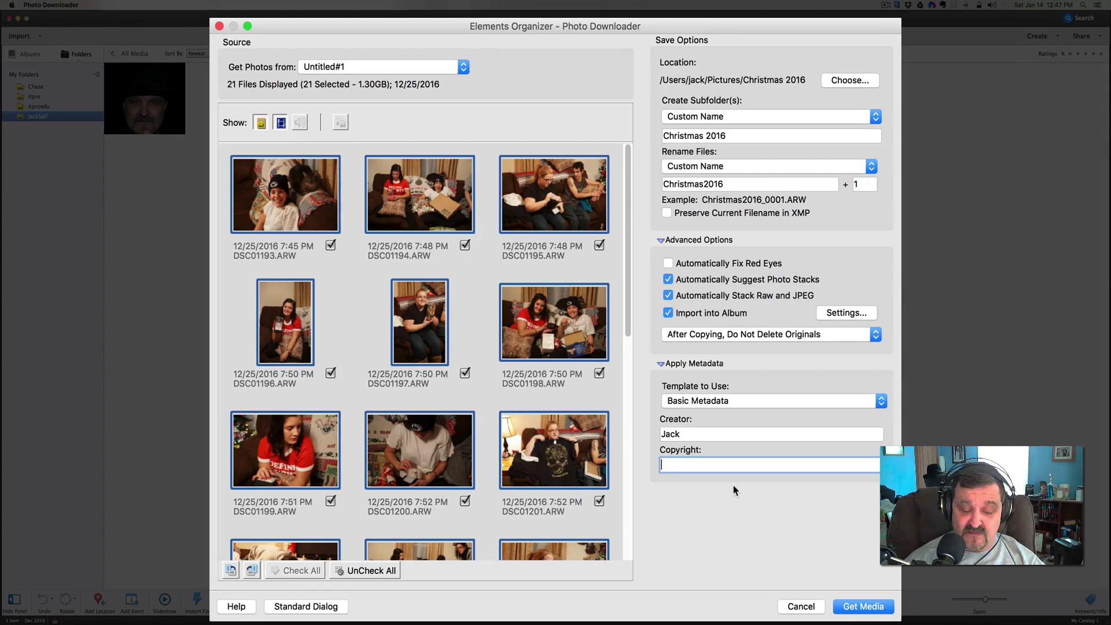
{"action": "type", "text": "(c)"}
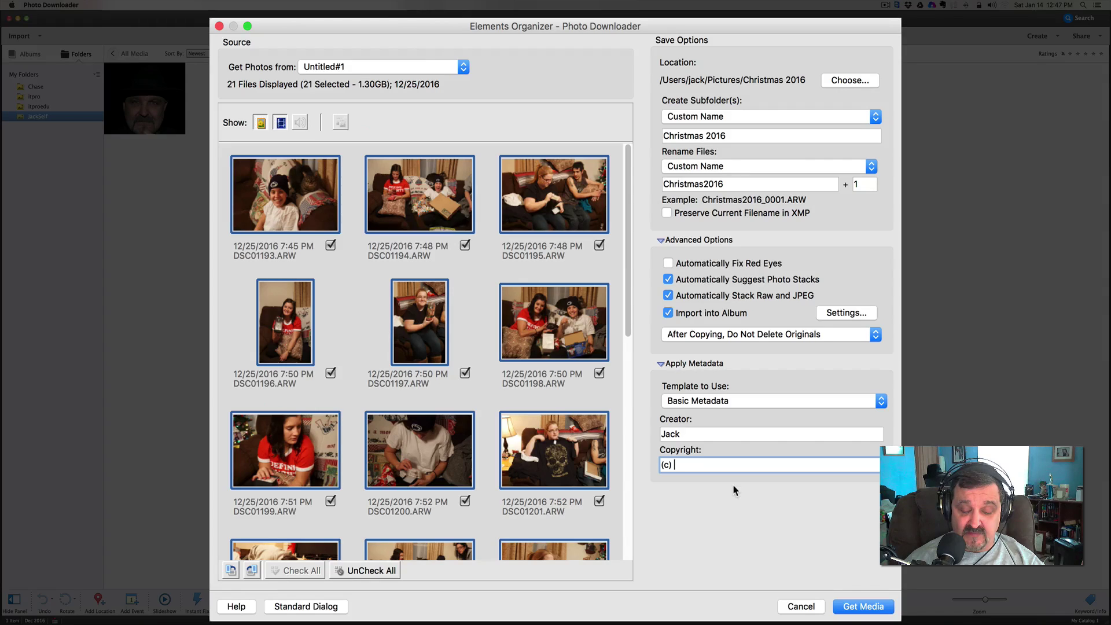
{"action": "type", "text": " Jacks"}
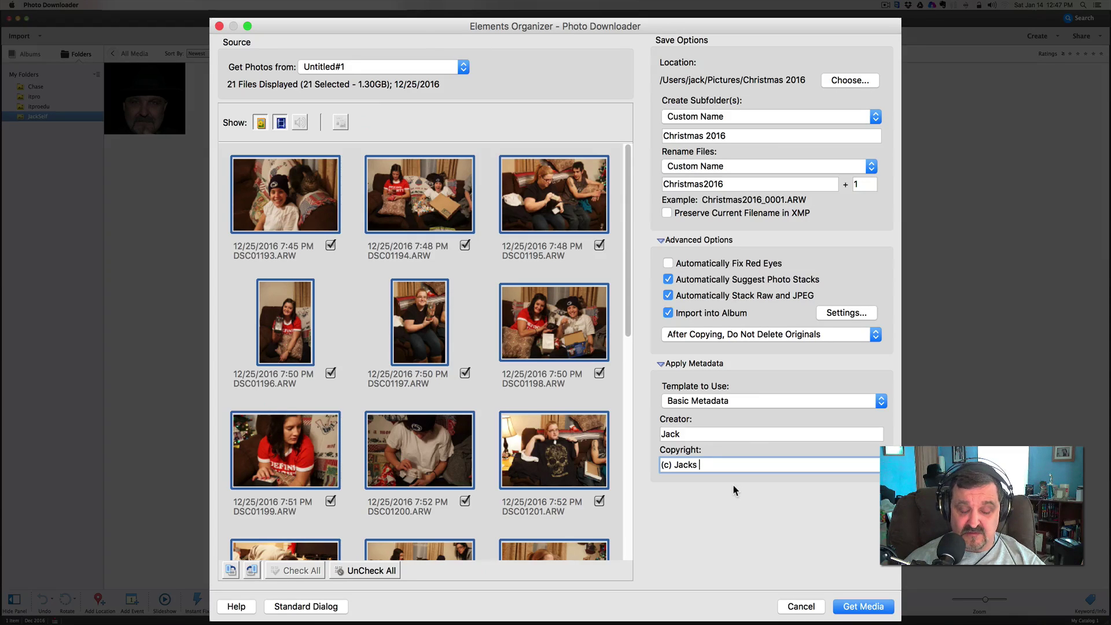
{"action": "type", "text": " Tech Corn"}
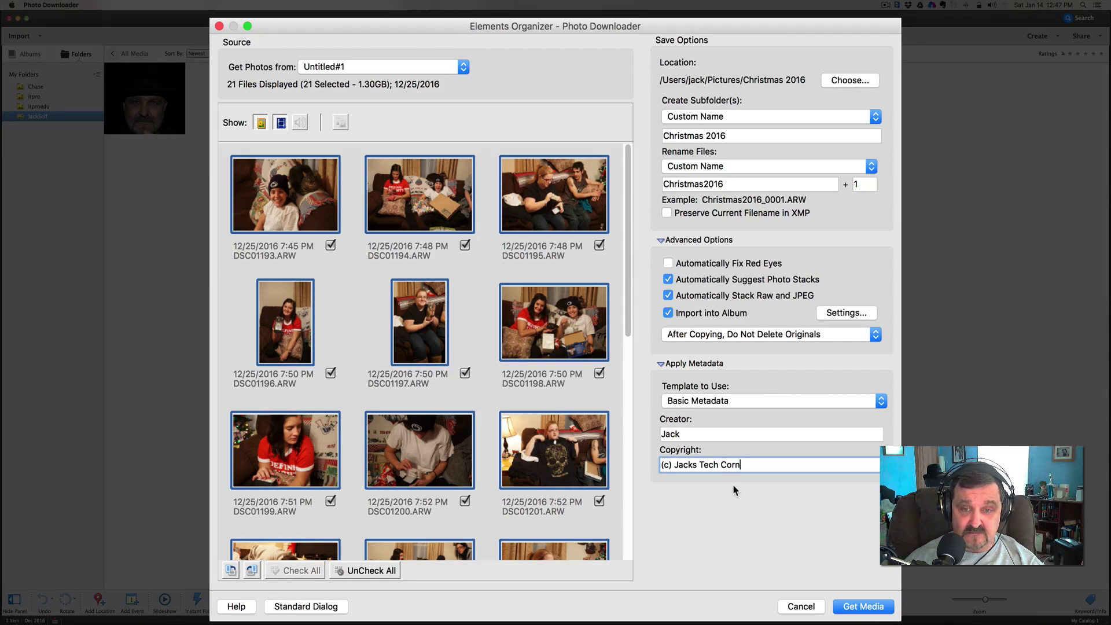
{"action": "type", "text": "er"}
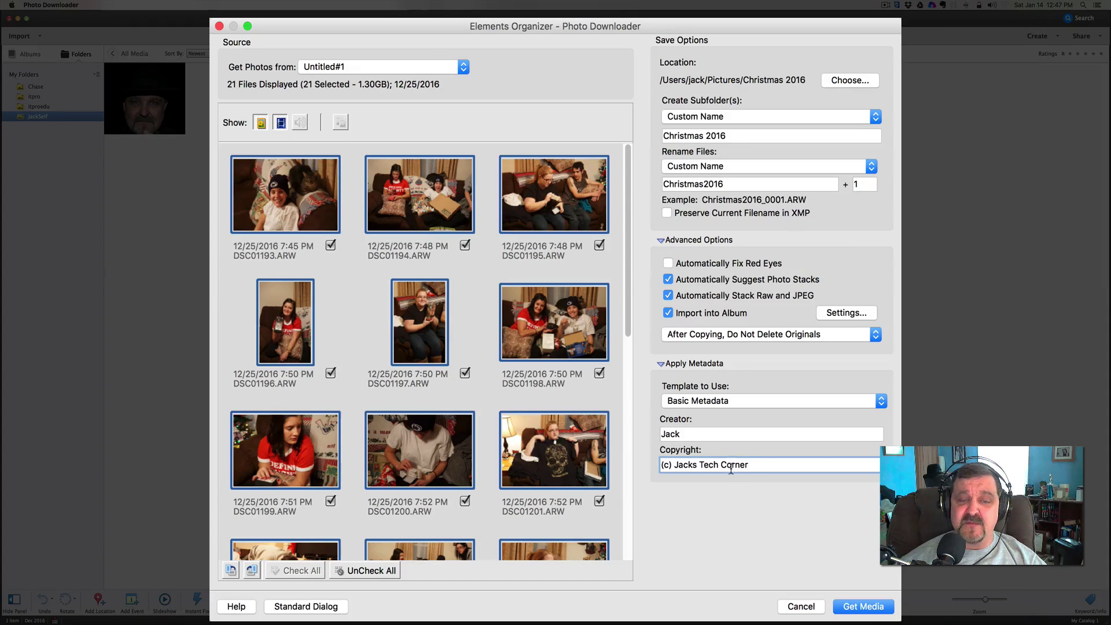
Import the Christmas card photos, stack the first similar pair, and close the Visual Similarity review
{"action": "left_click", "coordinate": [866, 608]}
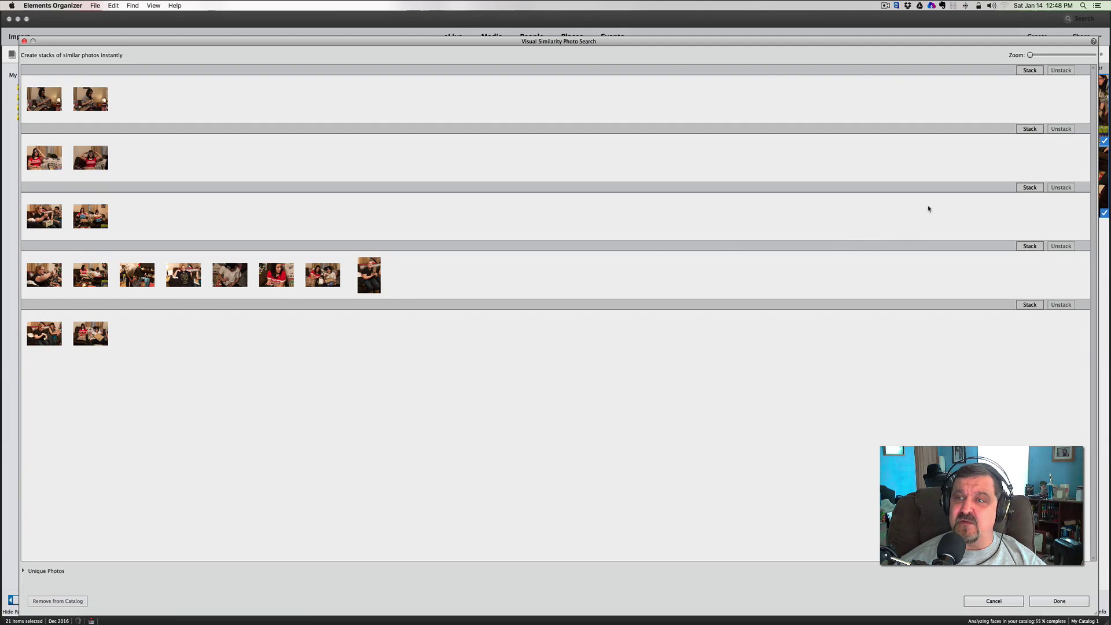
{"action": "left_click", "coordinate": [1029, 70]}
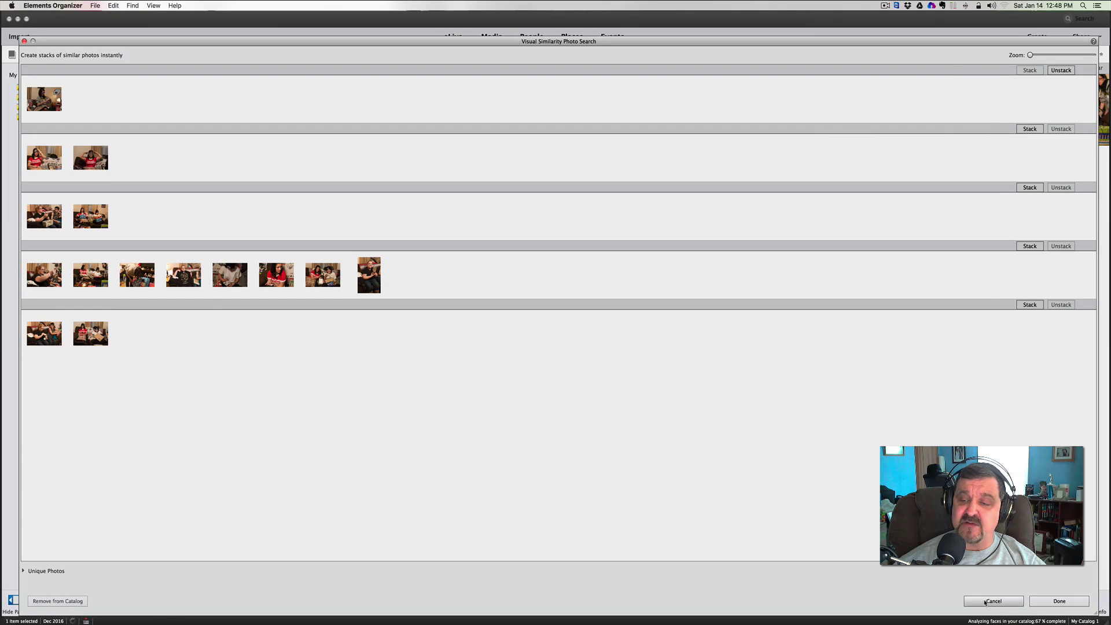
{"action": "left_click", "coordinate": [1059, 601]}
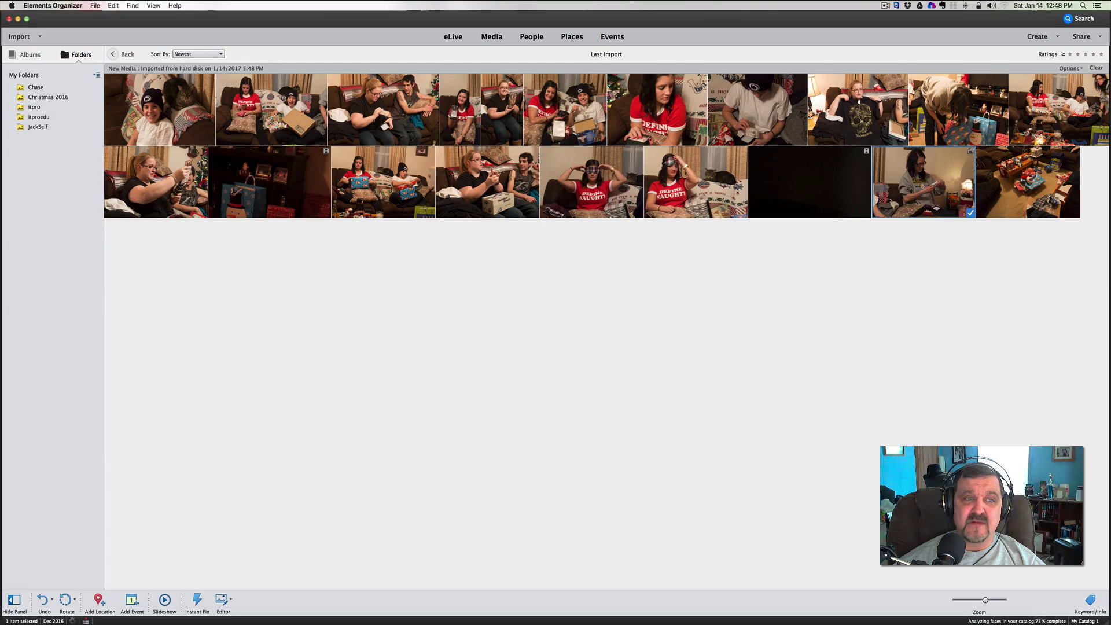
Open the Christmas 2016 album and check the dark photo's menu without removing it
{"action": "left_click", "coordinate": [21, 54]}
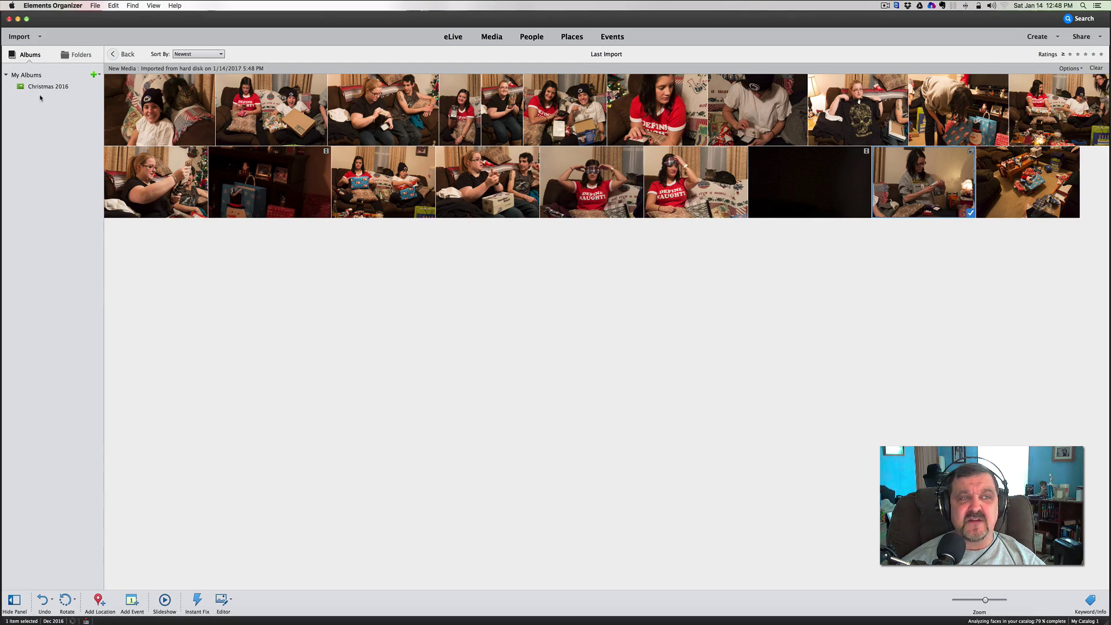
{"action": "left_click", "coordinate": [47, 87]}
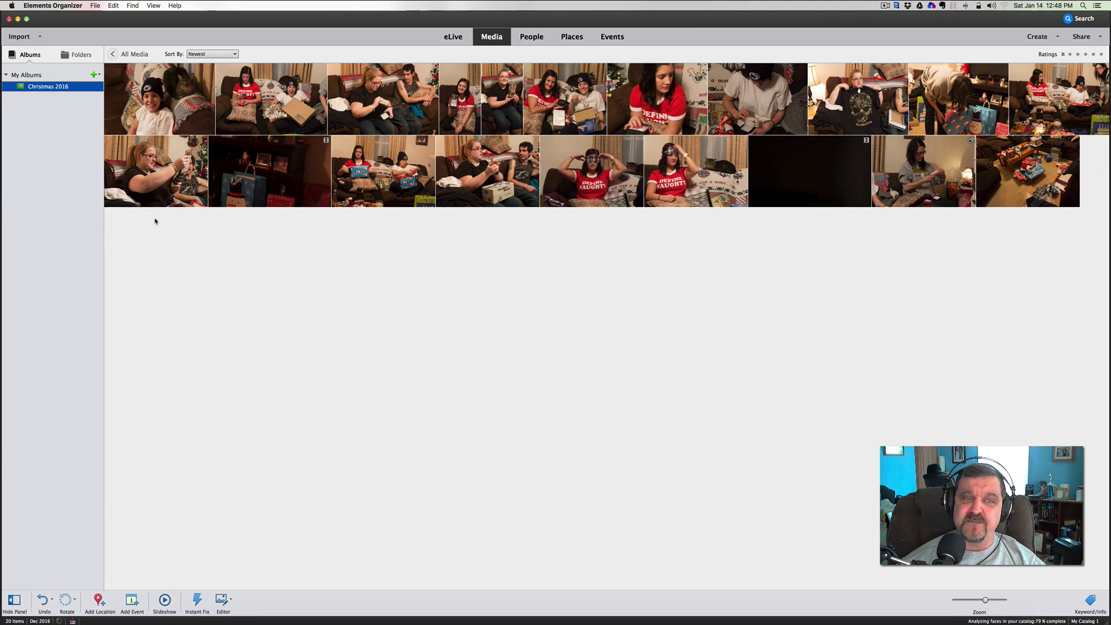
{"action": "left_click", "coordinate": [822, 192]}
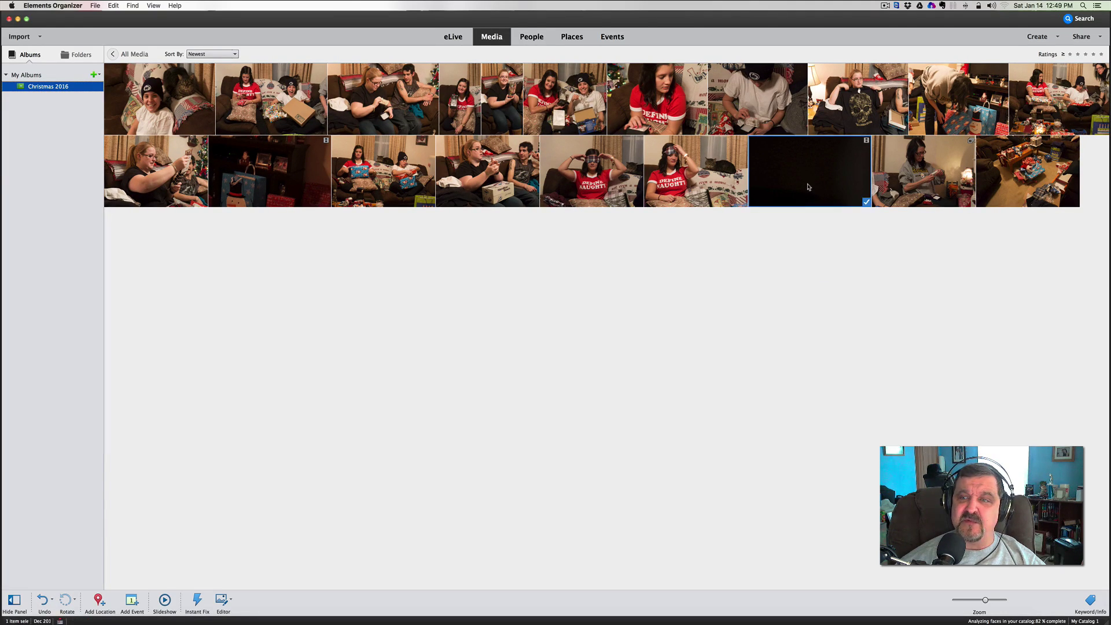
{"action": "right_click", "coordinate": [802, 182]}
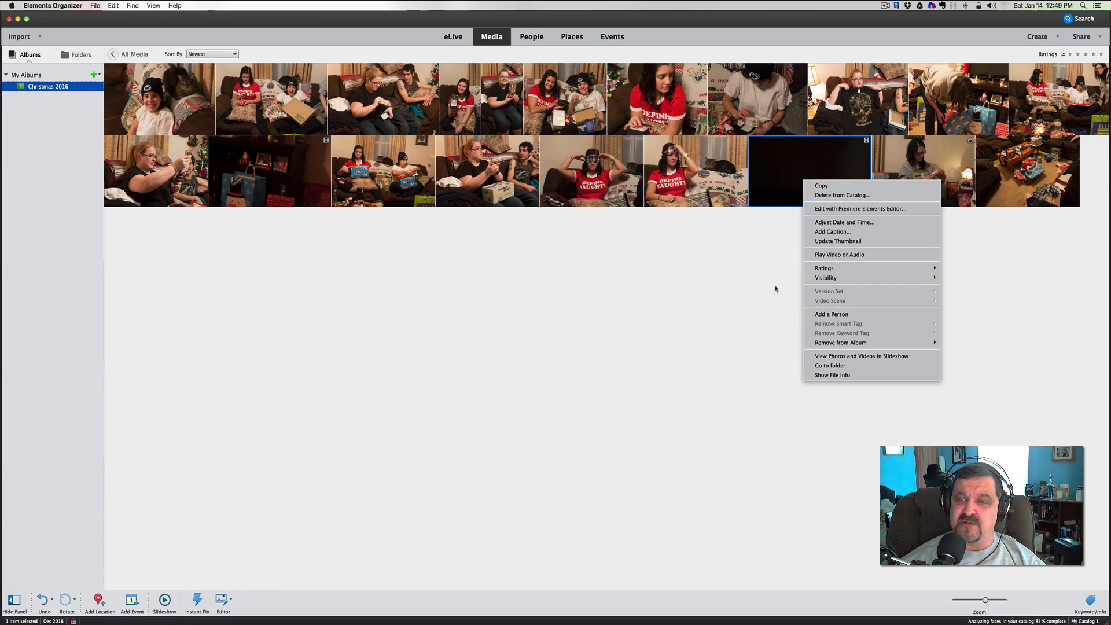
{"action": "mouse_move", "coordinate": [805, 345]}
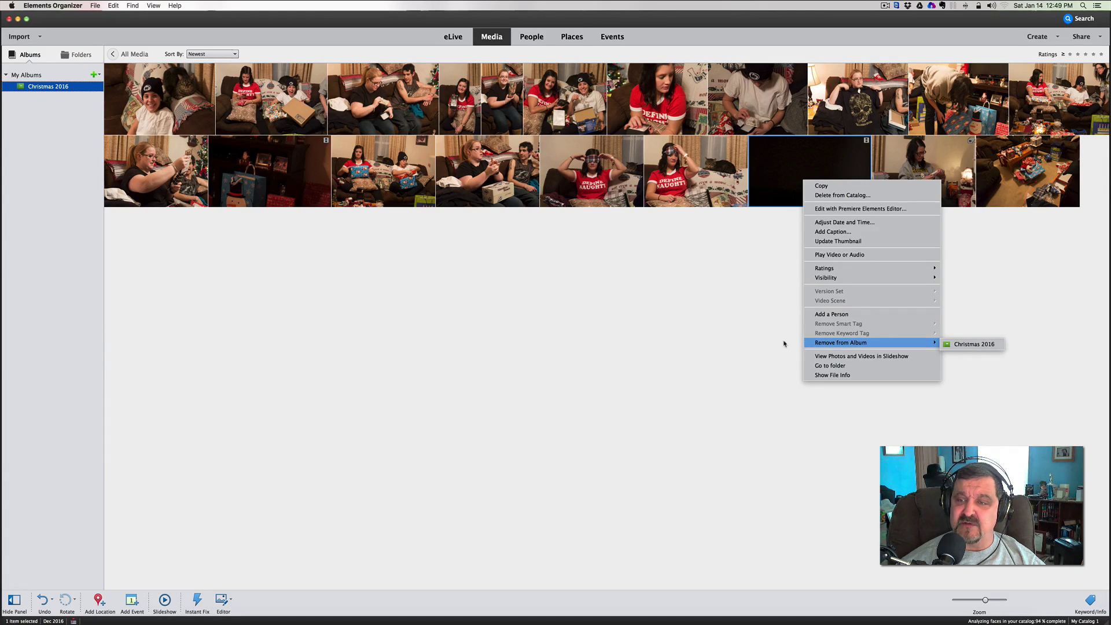
{"action": "left_click", "coordinate": [788, 315]}
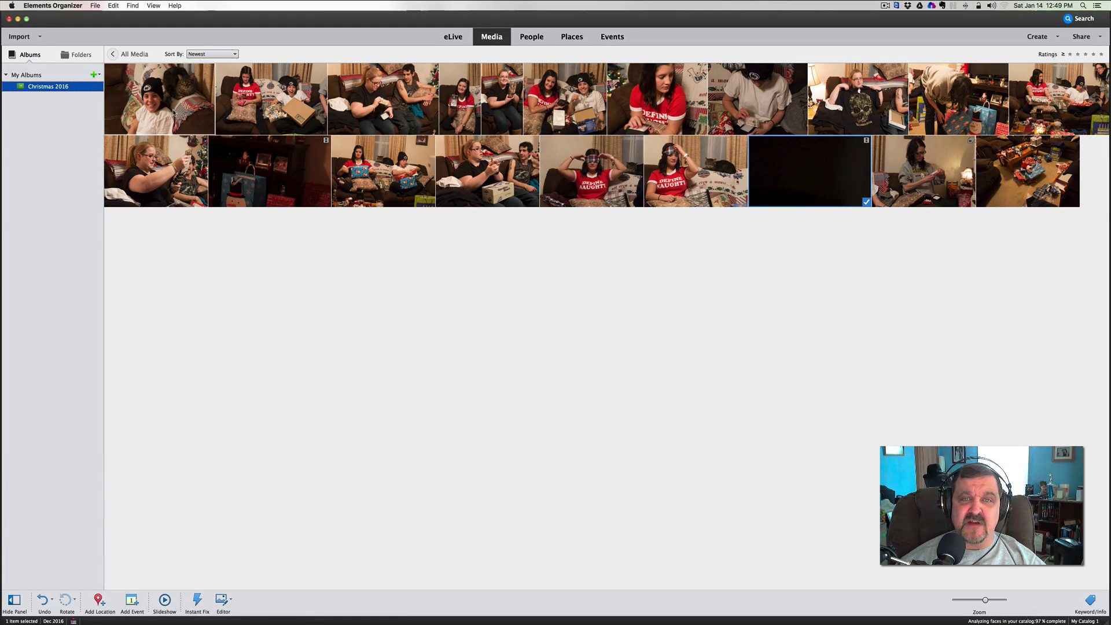
{"action": "double_click", "coordinate": [172, 111]}
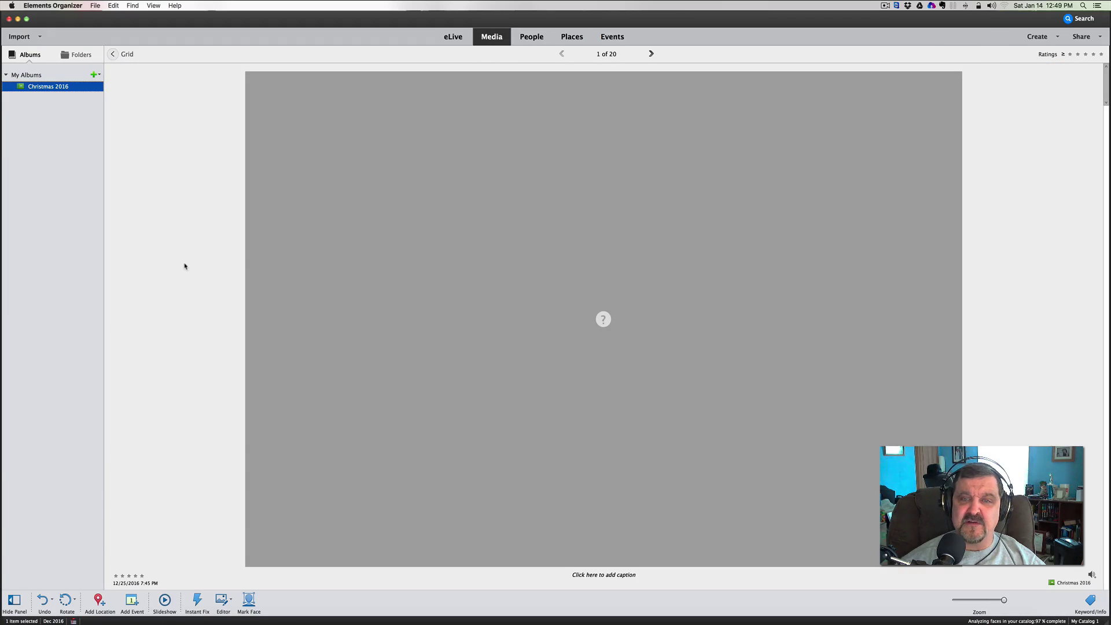
{"action": "left_click", "coordinate": [651, 54]}
{"action": "left_click", "coordinate": [651, 54]}
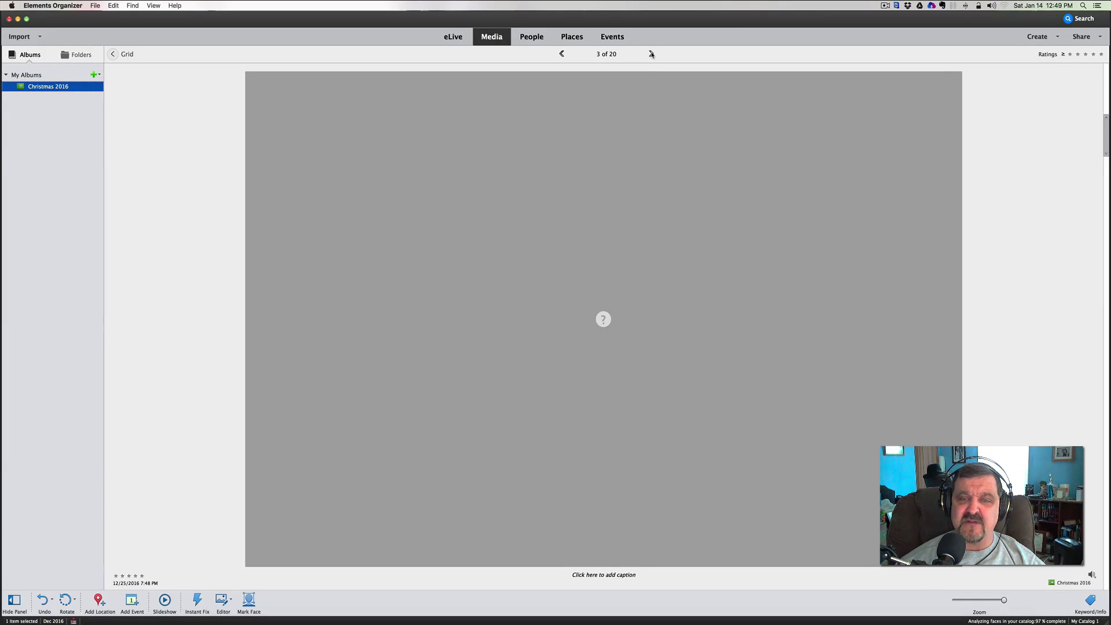
{"action": "left_click", "coordinate": [651, 54]}
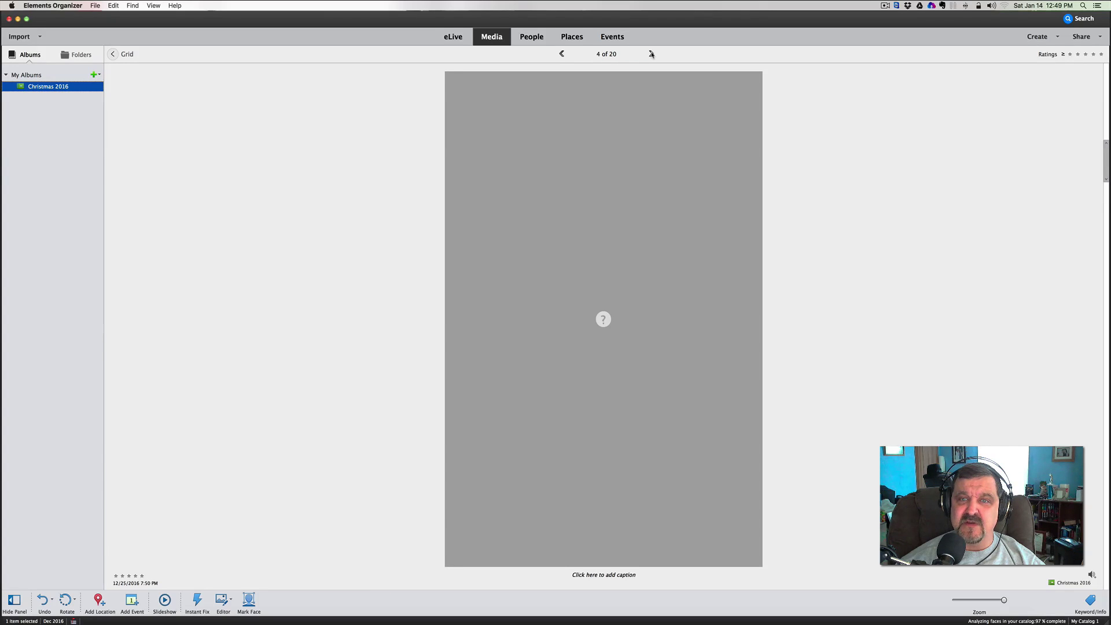
{"action": "left_click", "coordinate": [651, 54]}
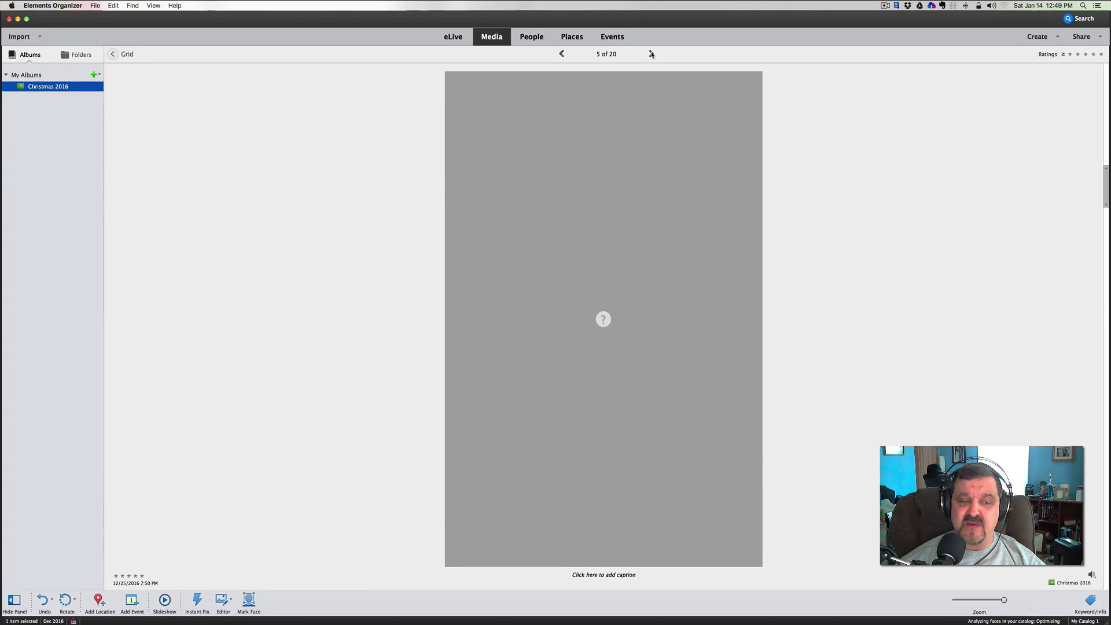
{"action": "left_click", "coordinate": [652, 54]}
{"action": "left_click", "coordinate": [652, 54]}
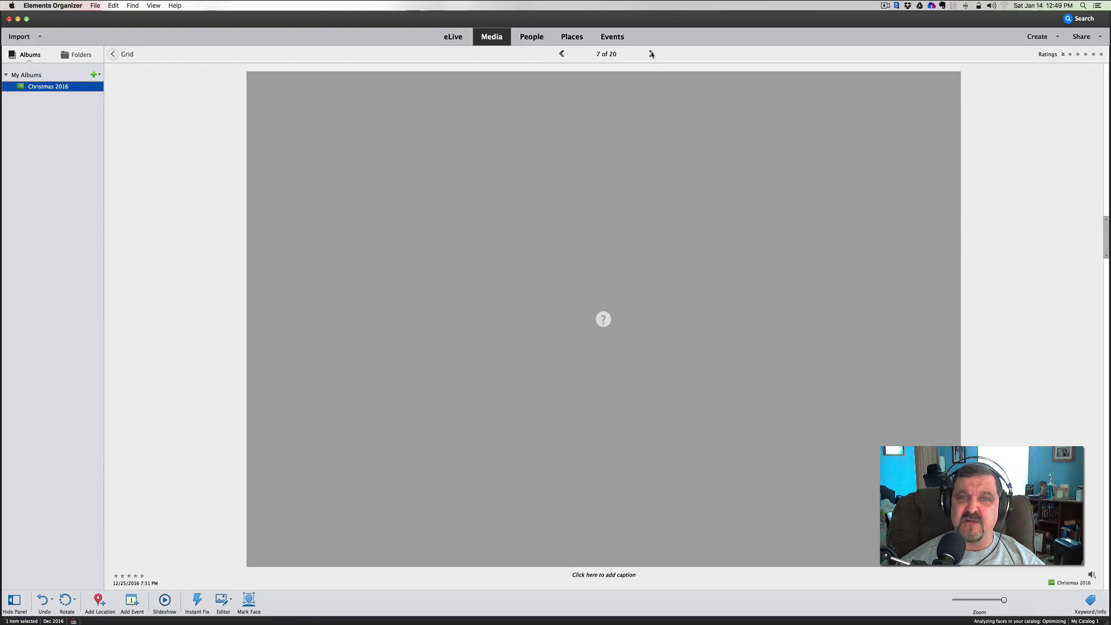
{"action": "left_click", "coordinate": [561, 54]}
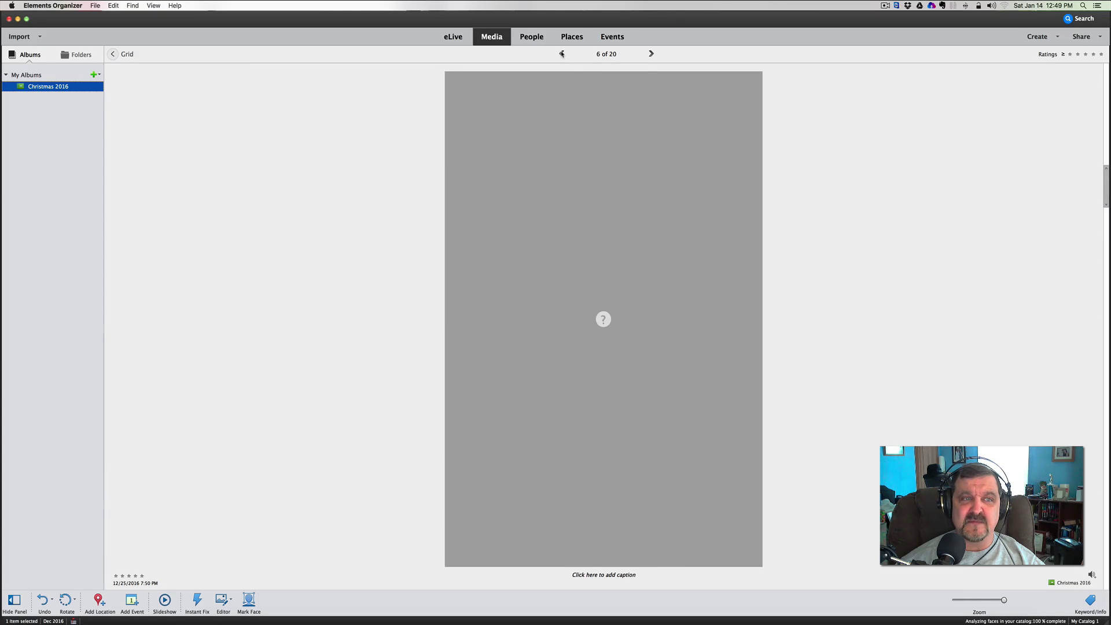
{"action": "left_click", "coordinate": [113, 54]}
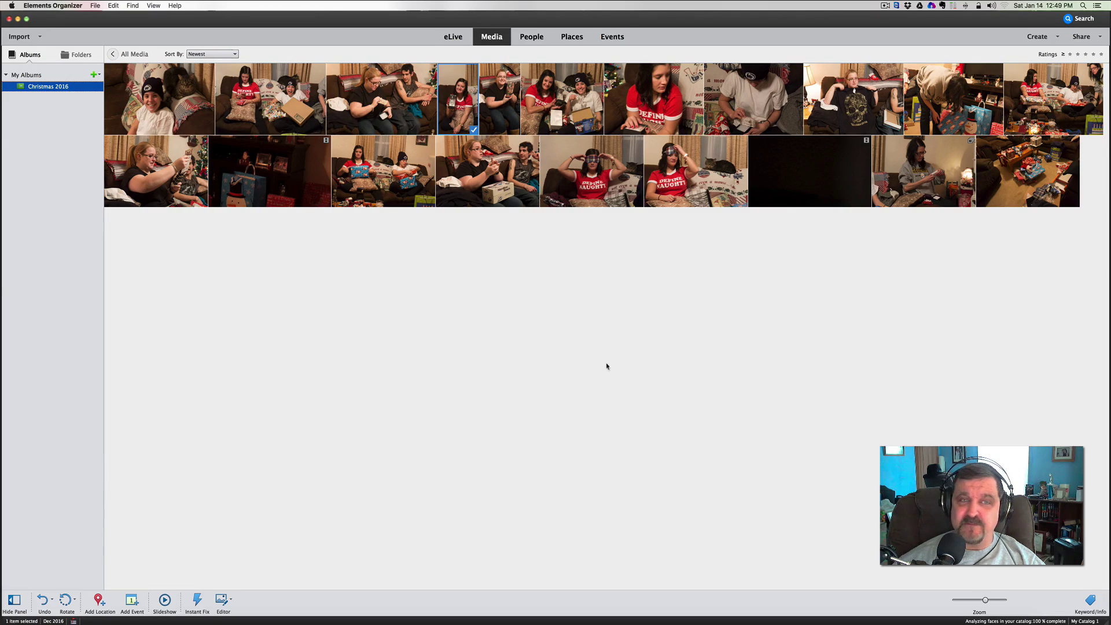
Select the first album photo and raise the Zoom slider to show large thumbnail tiles
{"action": "left_click", "coordinate": [180, 114]}
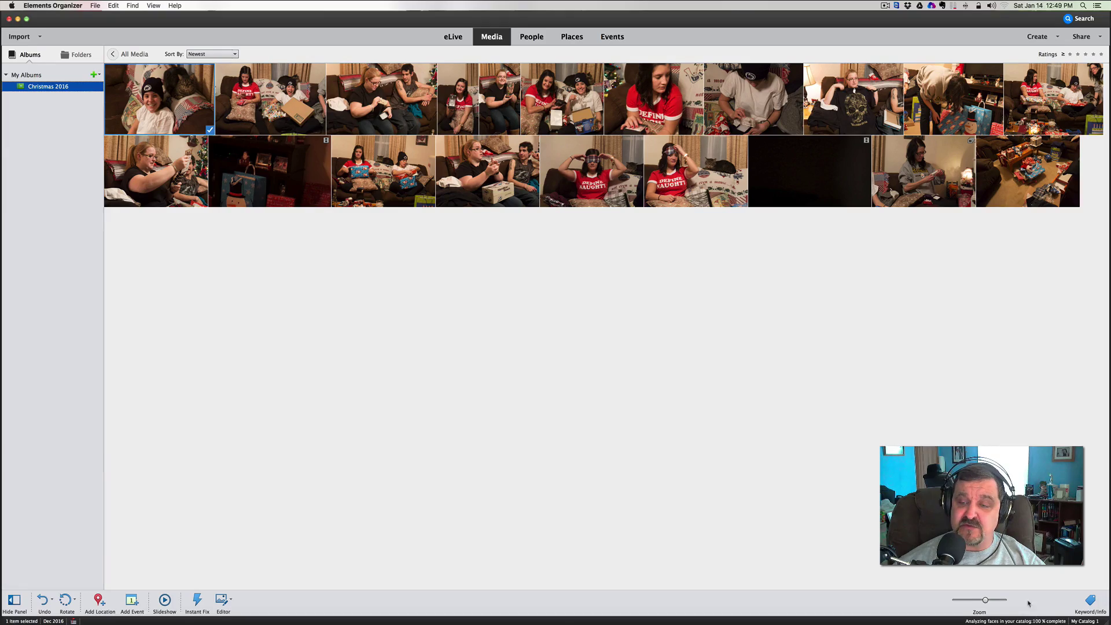
{"action": "left_click_drag", "start_coordinate": [986, 600], "coordinate": [999, 602]}
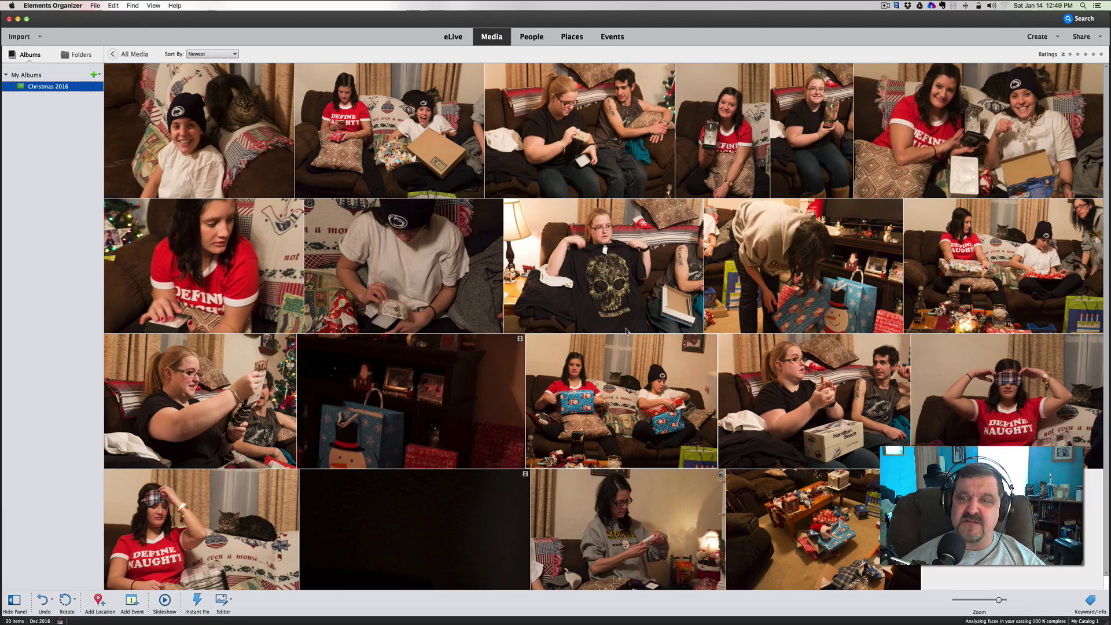
{"action": "scroll", "coordinate": [626, 330], "scroll_direction": "down", "scroll_amount": 1}
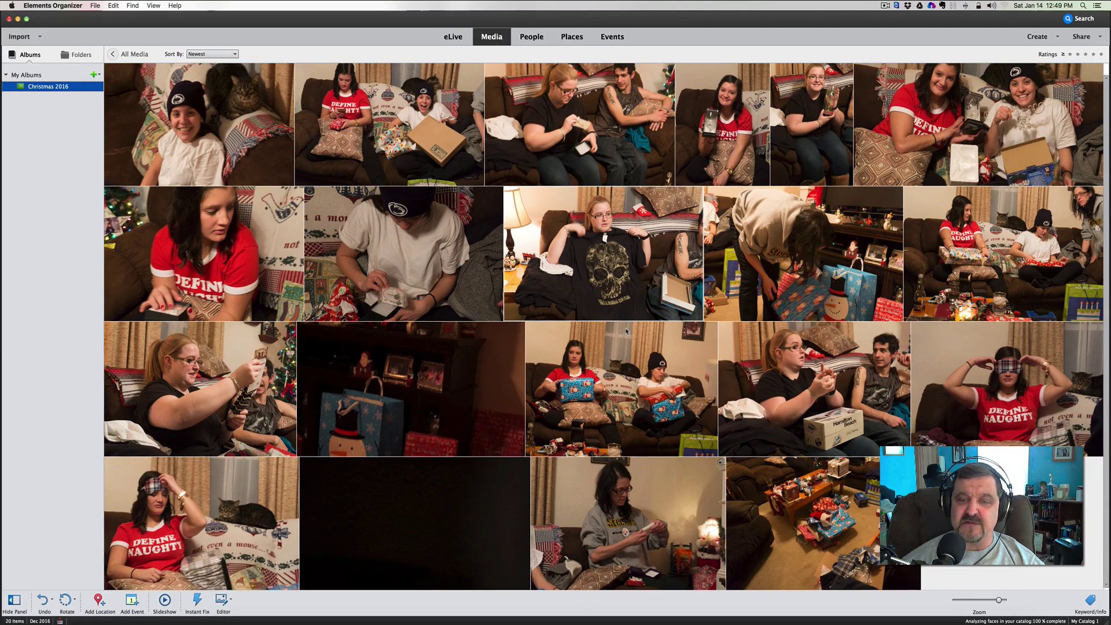
{"action": "scroll", "coordinate": [626, 330], "scroll_direction": "up", "scroll_amount": 1}
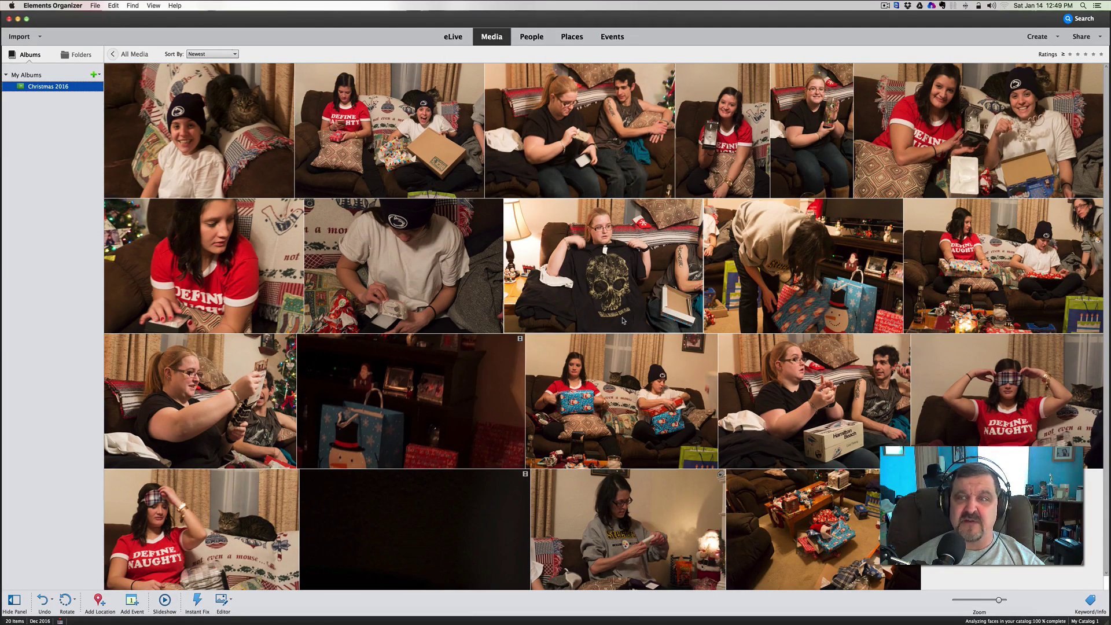